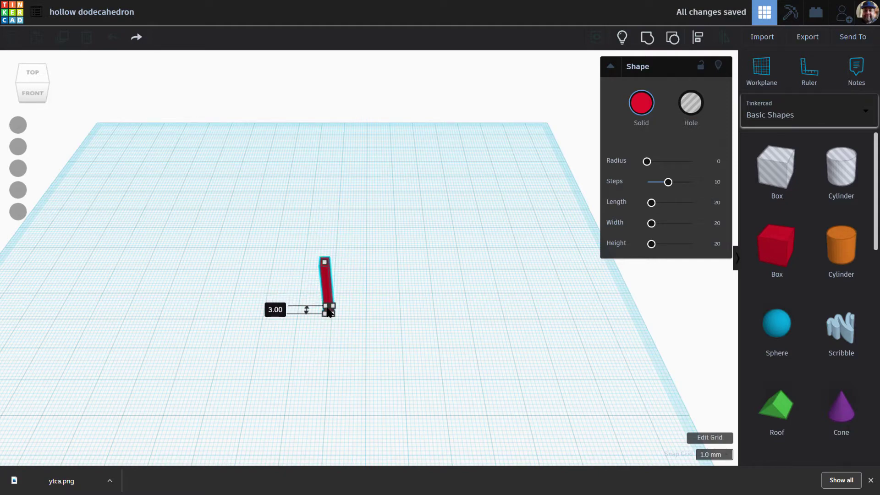
Step: Rotate the upright bar 90° so it lies horizontally along its length
right_drag(338, 280, 277, 255)
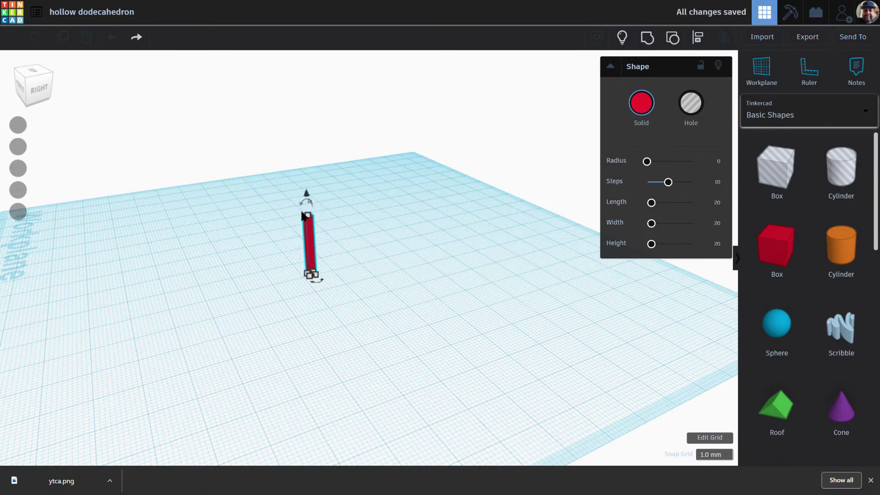
click(312, 275)
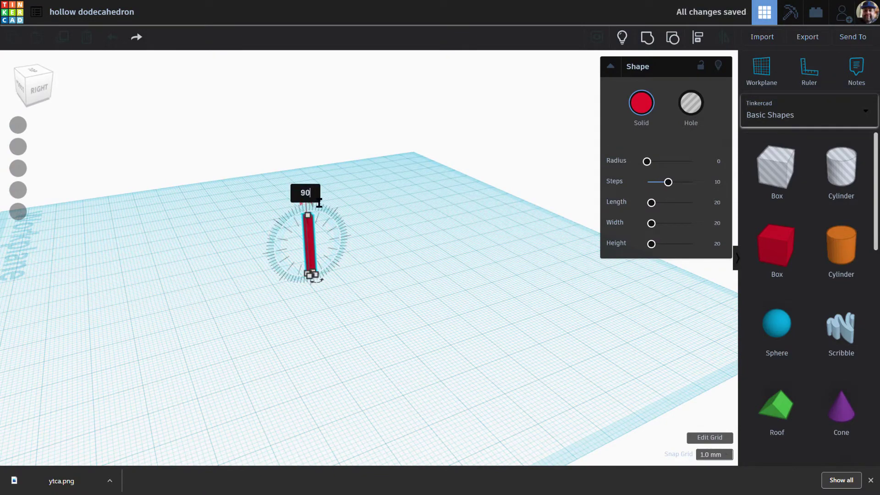
text(90)
key(Return)
click(356, 249)
scroll(311, 257, up, 2)
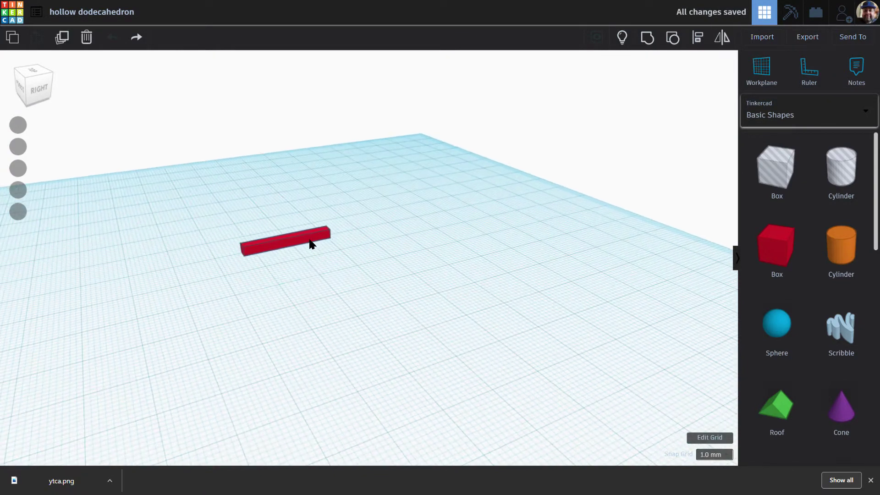
Step: Lower the floating horizontal bar until it rests on the workplane
click(310, 244)
right_drag(317, 247, 442, 232)
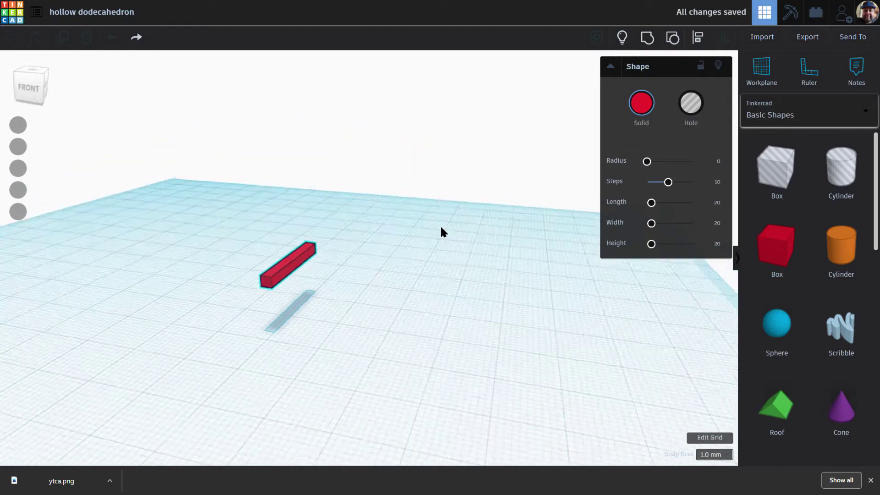
drag(295, 233, 298, 276)
mouse_move(388, 284)
right_down()
mouse_move(433, 339)
mouse_move(392, 283)
mouse_move(400, 326)
mouse_move(409, 288)
mouse_move(400, 284)
right_up()
click(327, 269)
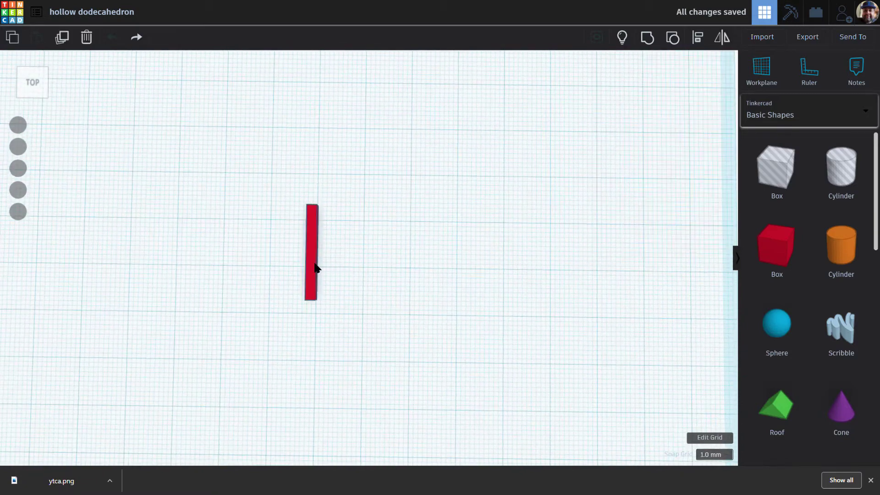
Step: Duplicate the bar in place and rotate the copy 72° counterclockwise as seen from above
click(315, 267)
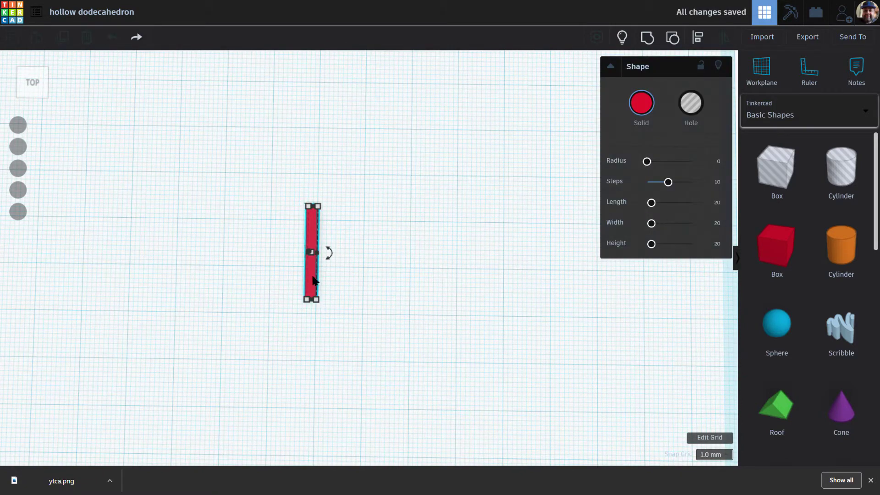
click(329, 255)
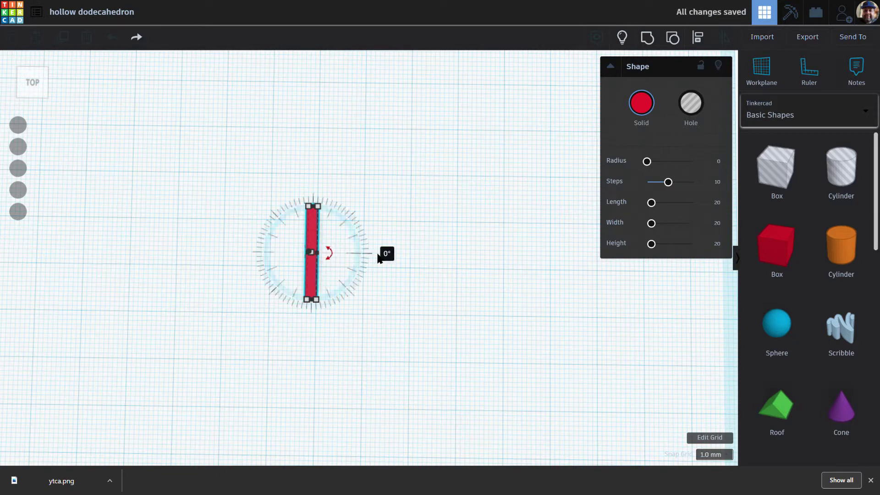
key(Return)
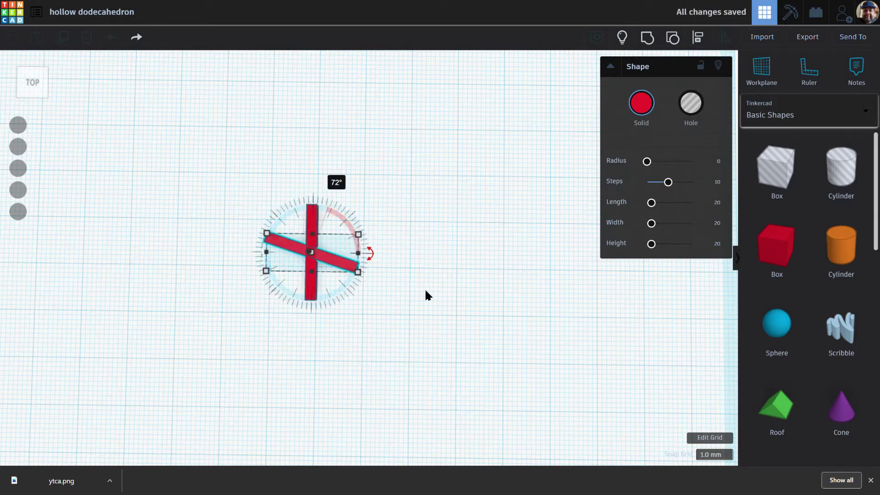
Step: Move the rotated copy down and to the right until its end overlaps the lower end of the original bar
key(Down)
key(Down)
key(Down)
key(Down)
key(Down)
key(Down)
key(Down)
key(Down)
key(Down)
key(Down)
key(Down)
key(Down)
key(Right)
key(Right)
key(Right)
key(Right)
key(Right)
key(Right)
key(Right)
key(Right)
key(Right)
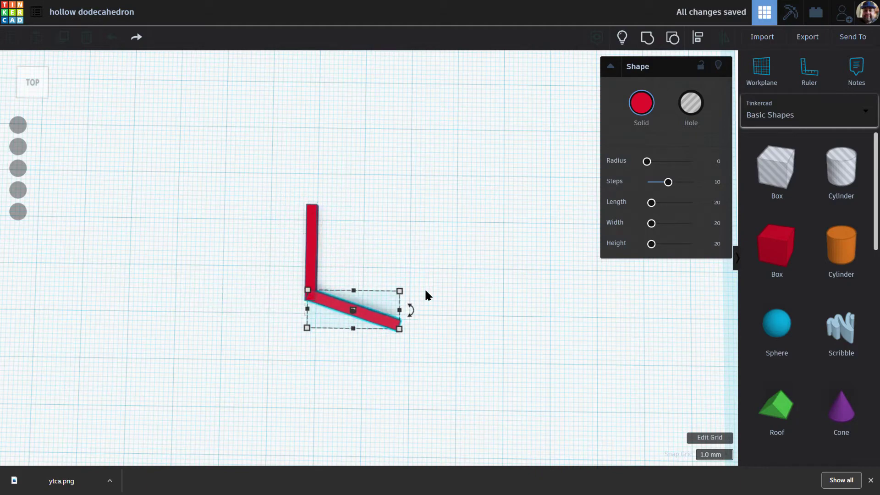
Step: Set the snap grid to 0.1 mm and nudge the slanted bar's outer corner toward the original bar's lower outer corner
click(714, 455)
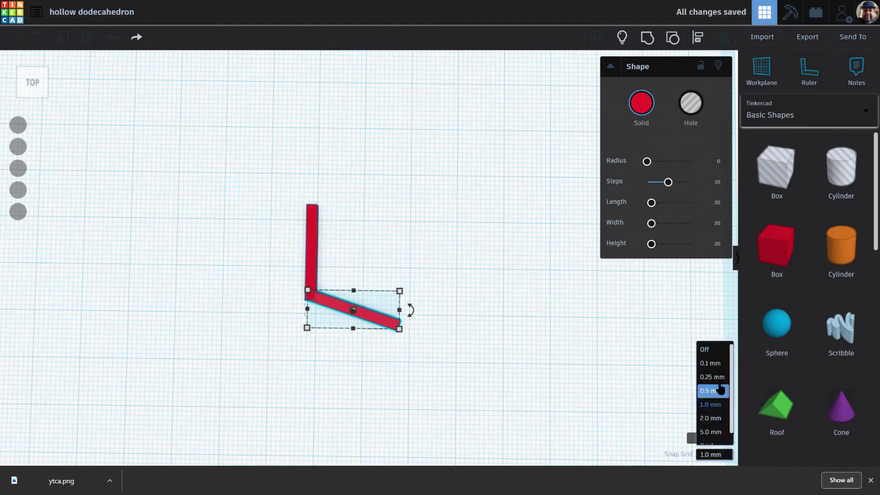
click(711, 361)
scroll(230, 357, up, 1)
scroll(220, 359, up, 2)
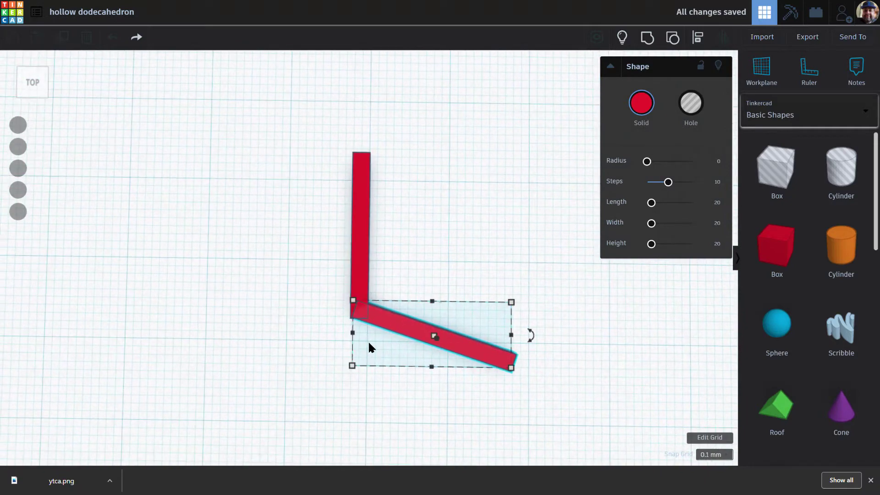
scroll(362, 347, up, 3)
scroll(360, 344, up, 2)
middle_drag(389, 367, 432, 237)
key(Down)
key(Left)
key(Left)
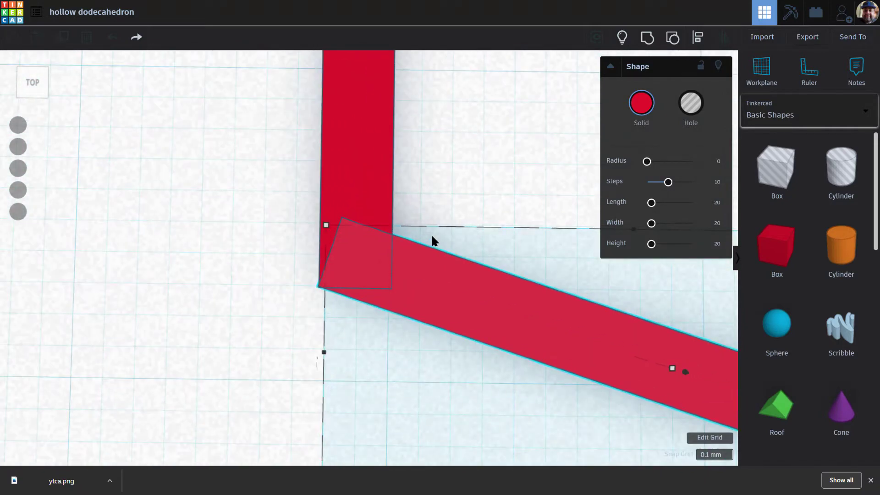
key(Right)
key(Down)
key(Left)
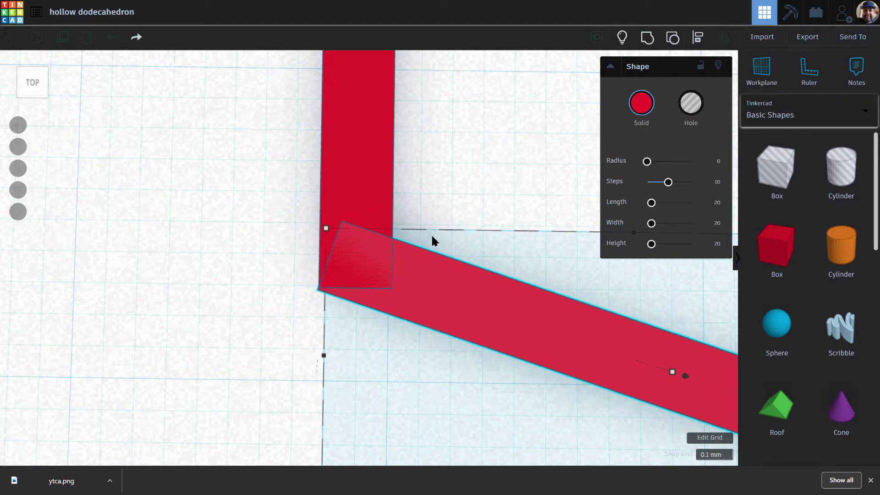
key(Up)
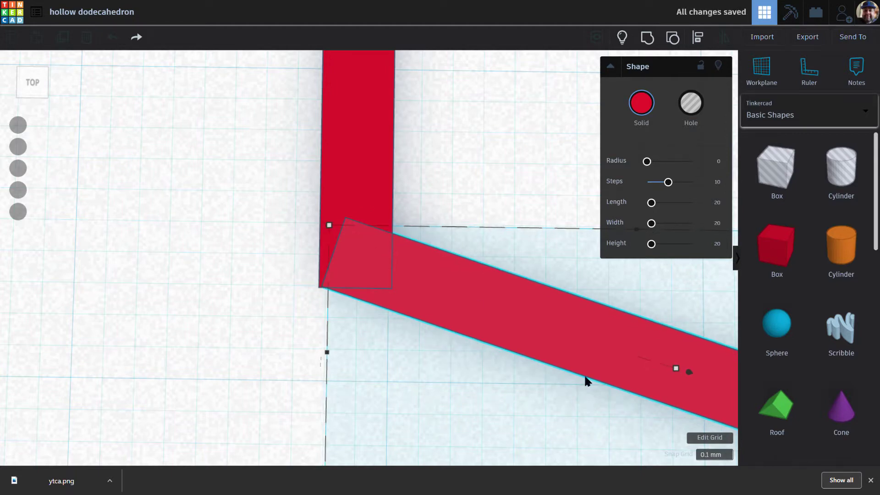
Step: Fine-nudge the slanted bar's corner onto the original bar's corner with grid snapping off, and restore the snap grid to 1.0 mm
click(714, 454)
click(717, 351)
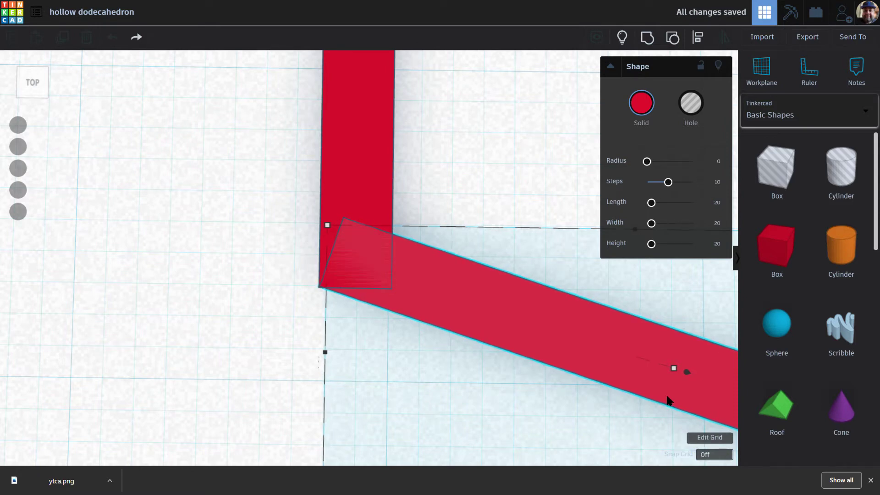
key(Left)
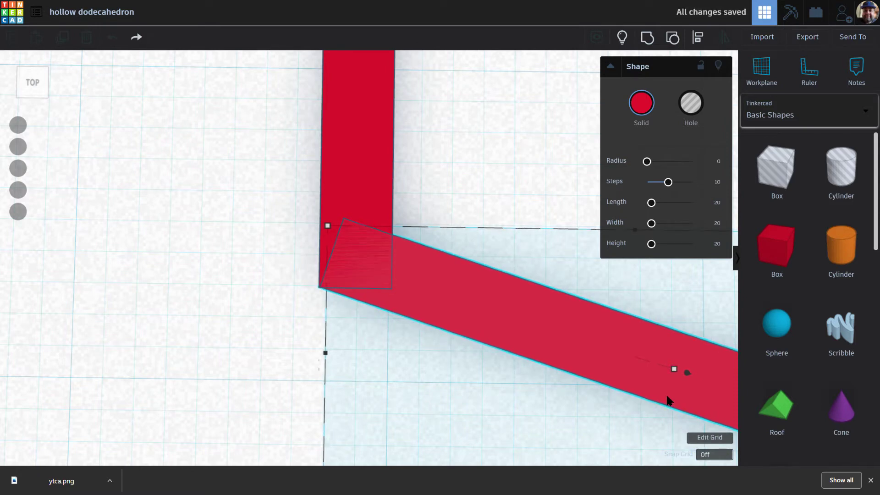
scroll(315, 220, down, 5)
click(713, 454)
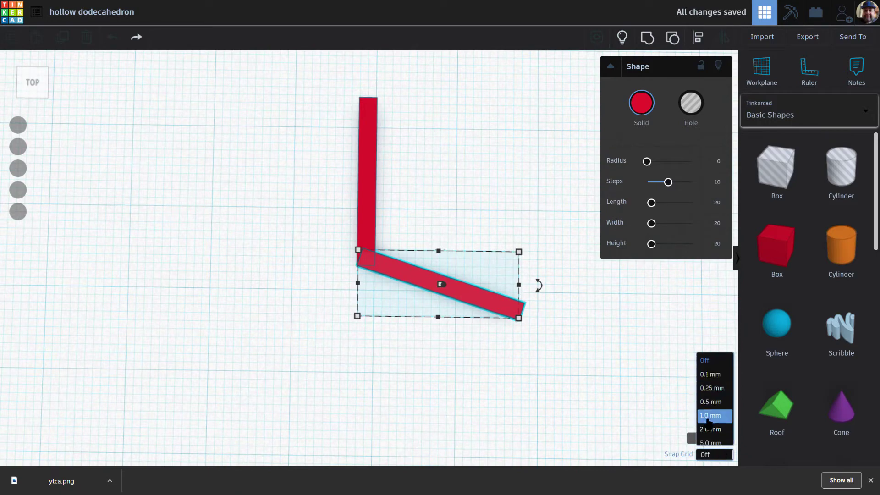
click(709, 417)
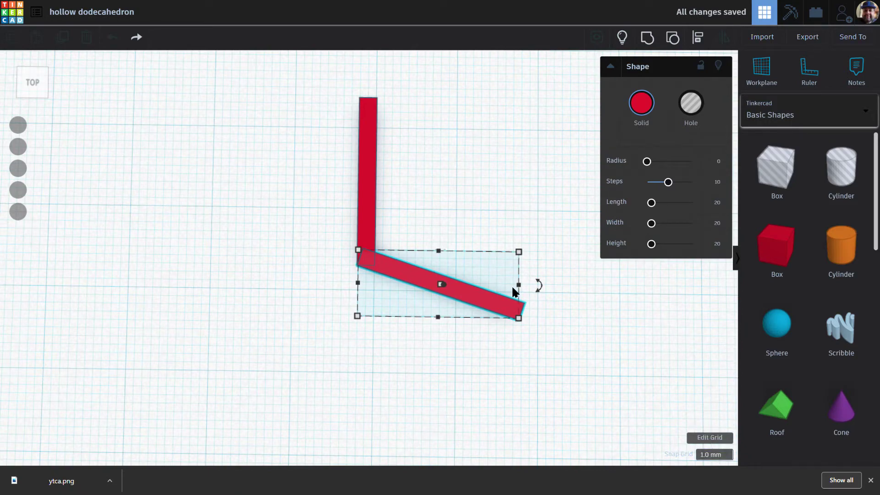
Step: Repeat the rotated duplication three times to close the pentagon, and group all five bars
key(ctrl+d)
key(ctrl+d)
key(ctrl+d)
middle_drag(513, 291, 459, 356)
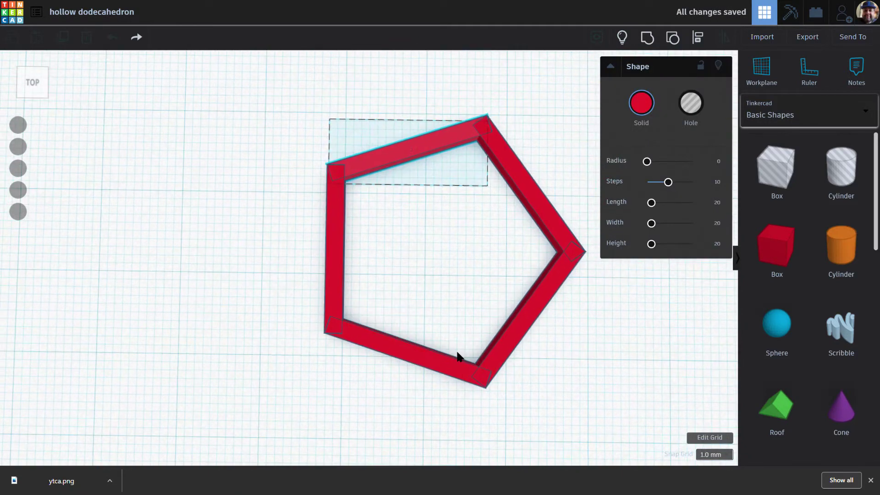
drag(255, 113, 581, 391)
key(ctrl+g)
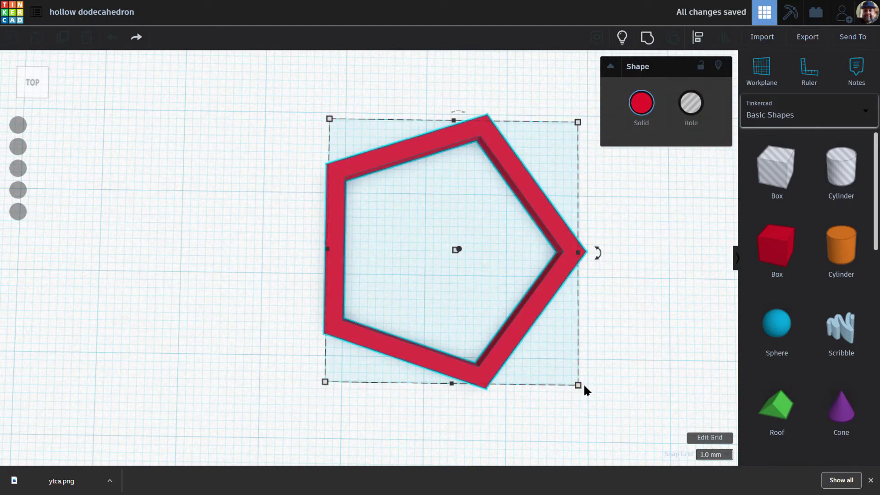
Step: Duplicate the grouped pentagon in place and rotate the copy 90° so it stands upright
right_drag(584, 383, 439, 326)
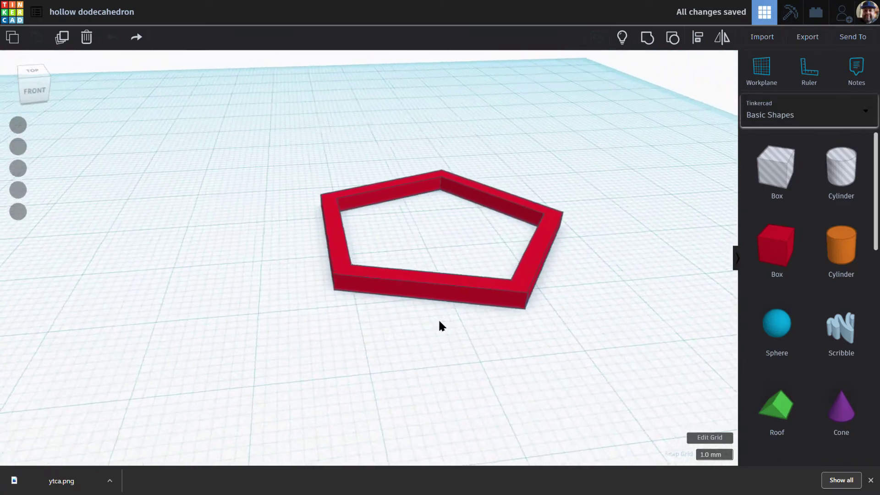
click(338, 224)
right_drag(379, 230, 372, 197)
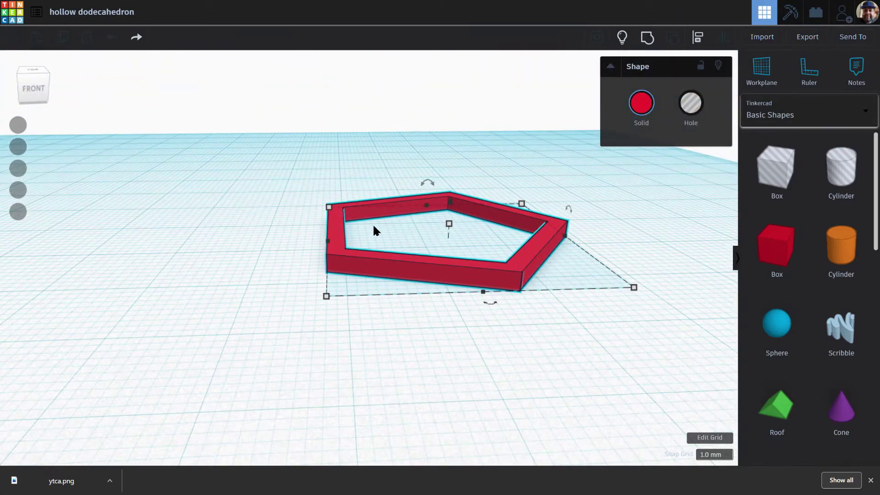
drag(428, 183, 379, 195)
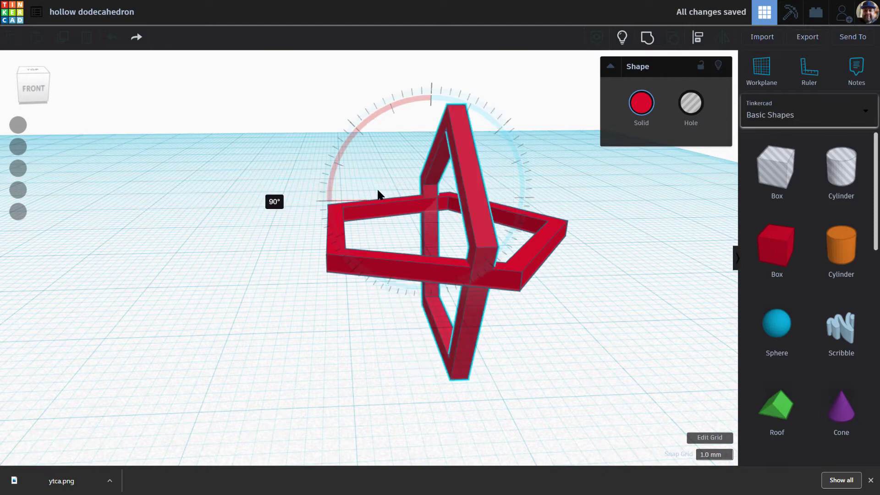
Step: Raise the upright pentagon until its lowest edge rests on the workplane at height 0.00
right_drag(378, 196, 461, 261)
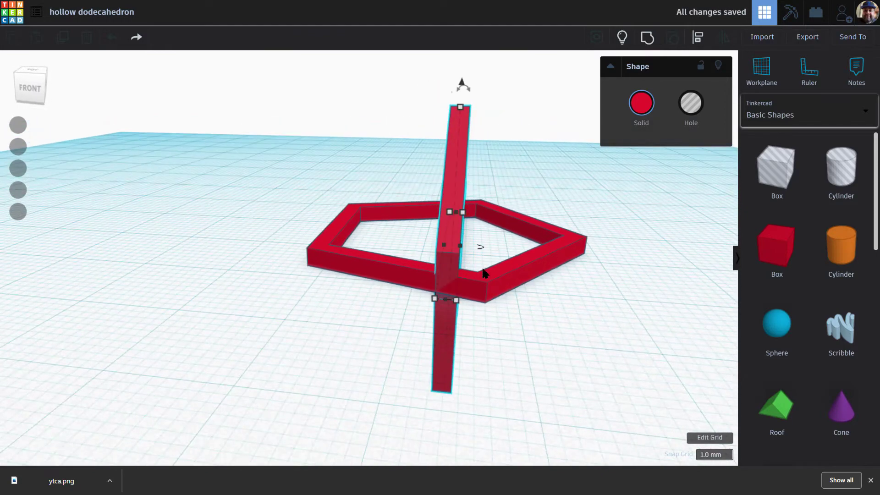
middle_drag(485, 203, 550, 236)
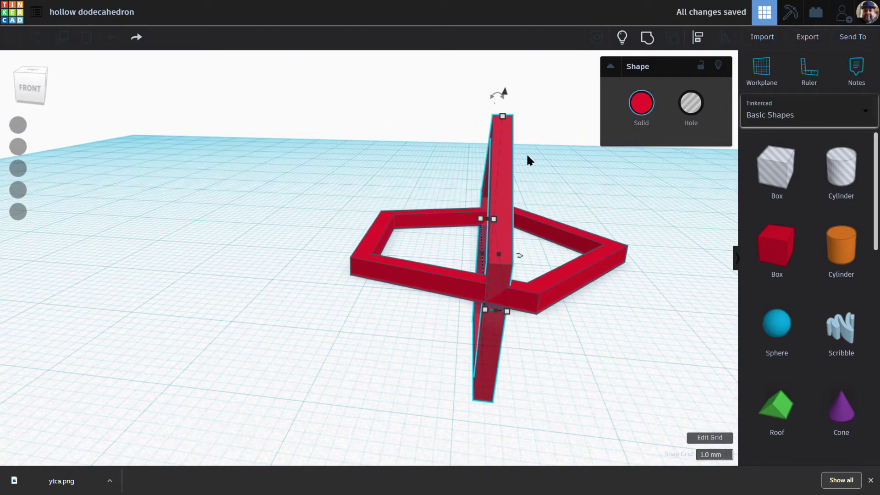
drag(505, 93, 509, 55)
scroll(514, 149, down, 4)
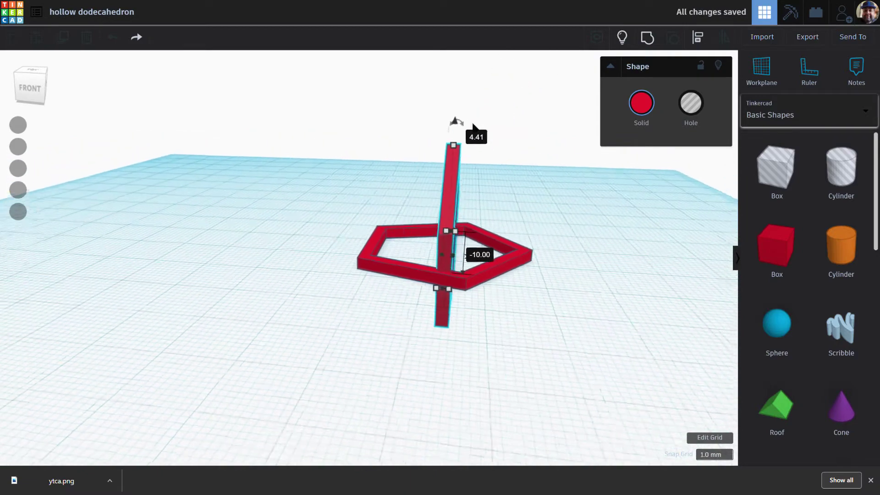
drag(452, 130, 454, 72)
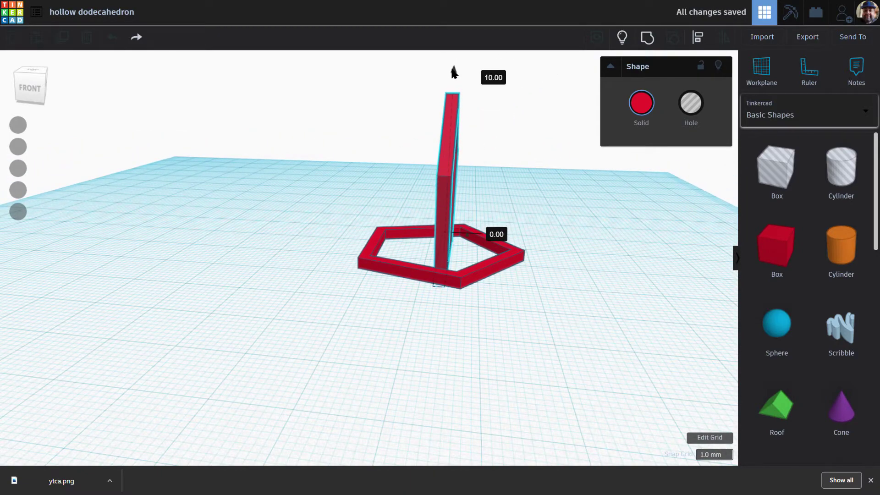
Step: Move the upright pentagon left so its base lines up with the left side of the flat pentagon
right_drag(458, 168, 464, 263)
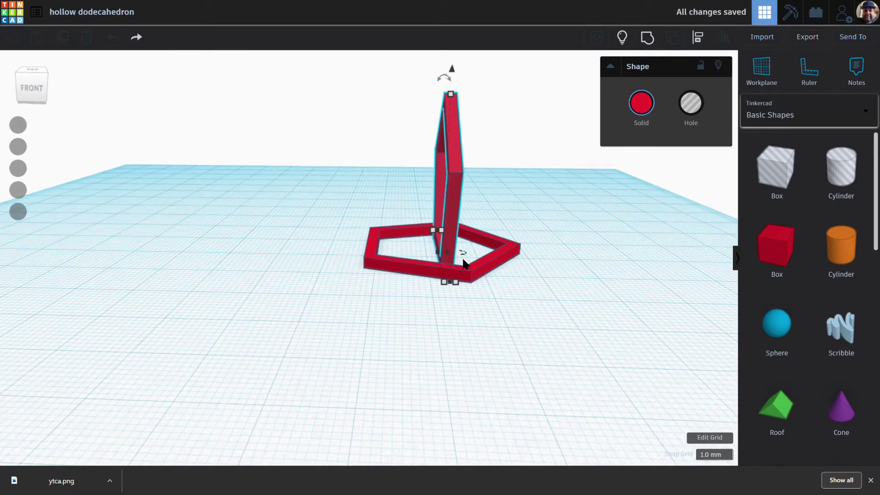
key(shift+Left)
key(shift+Left)
key(Right)
key(Right)
key(Right)
key(Right)
key(Right)
key(Right)
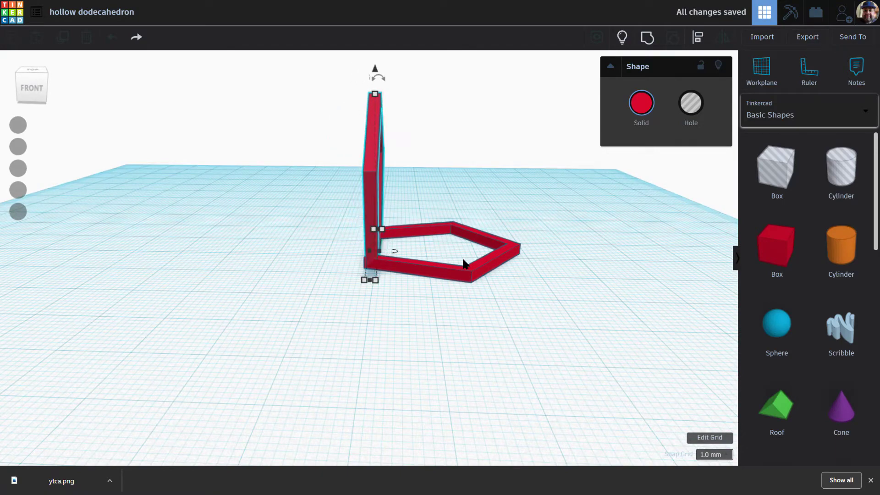
Step: Try tilting the upright pentagon 20° toward the flat pentagon
middle_drag(408, 143, 370, 221)
right_drag(370, 221, 372, 203)
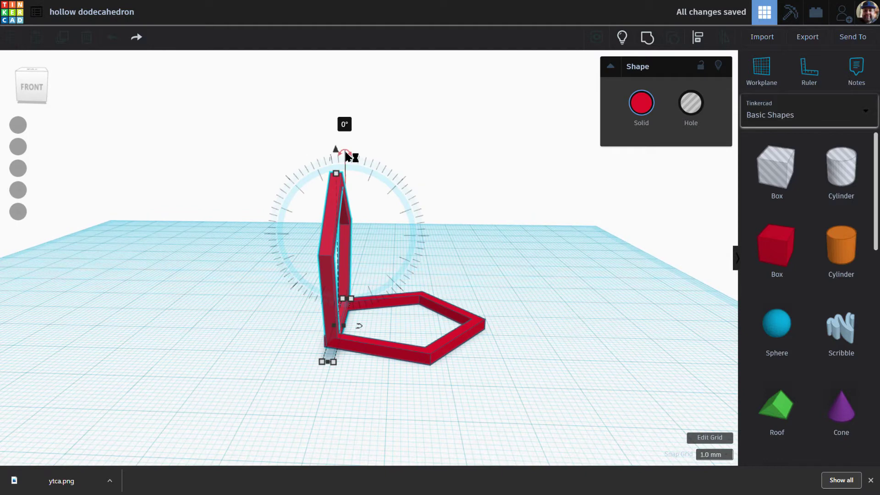
click(346, 130)
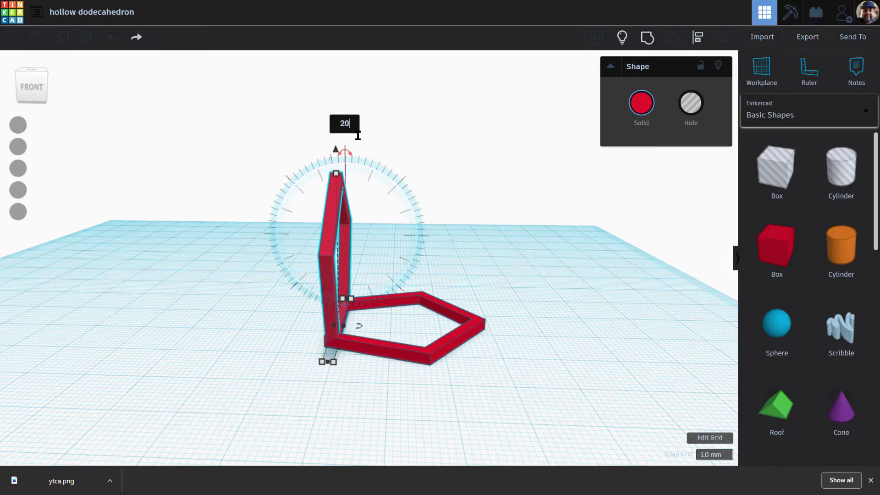
key(Return)
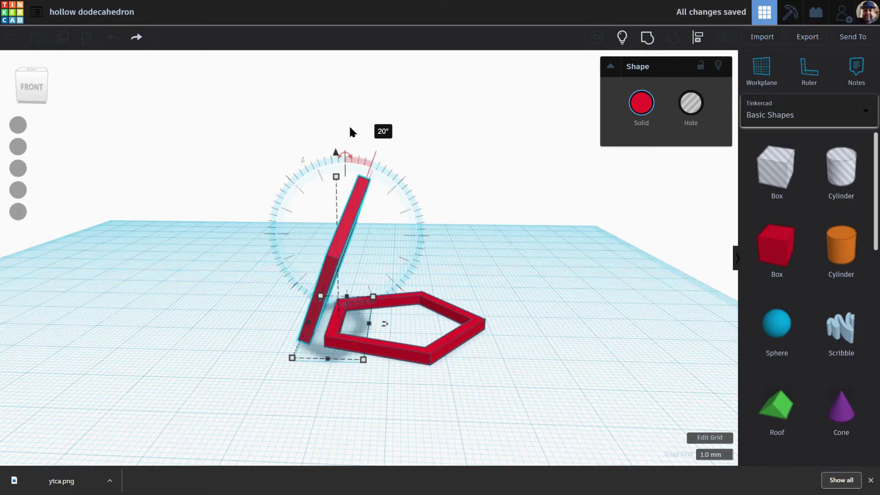
Step: Tilt the upright pentagon the opposite way so it leans outward, away from the flat pentagon
click(328, 367)
click(384, 306)
right_drag(386, 320, 395, 312)
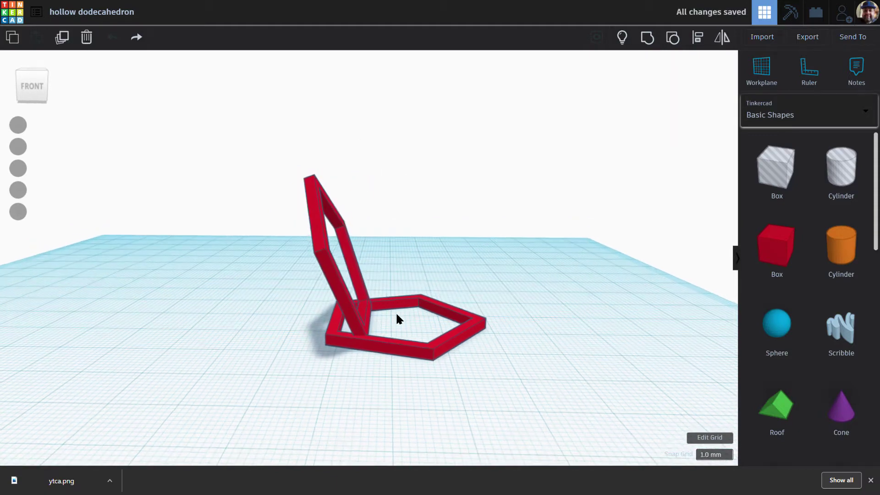
Step: Move the tilted pentagon left so its base edge overlaps the left side of the flat pentagon
click(358, 327)
key(shift+Left)
key(shift+Right)
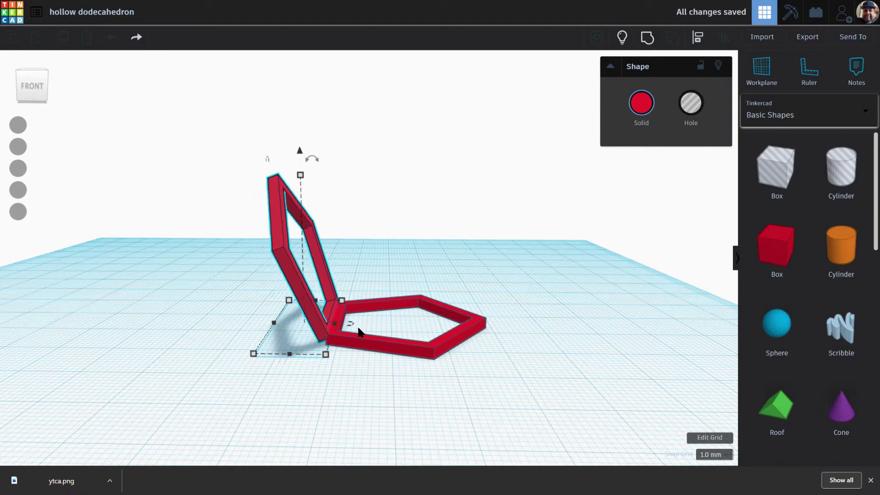
key(Left)
key(Right)
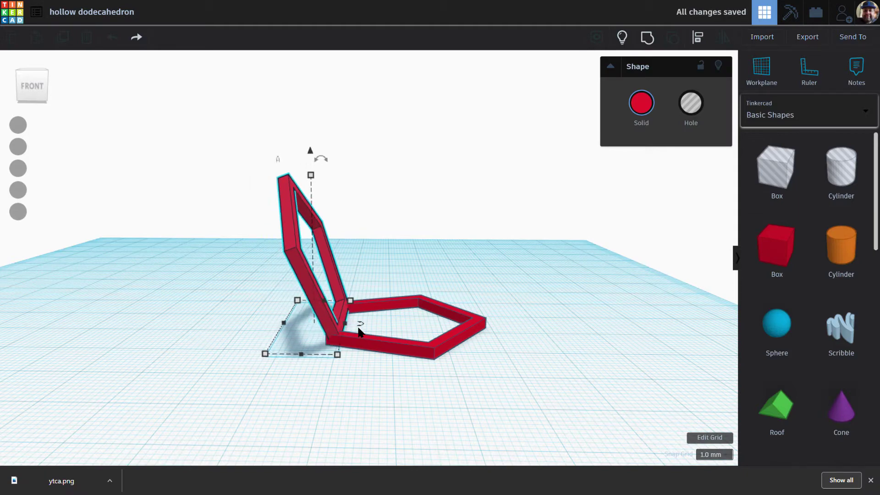
Step: Move the flat pentagon well away from the tilted pentagon, leaving the tilted one on its own
right_drag(482, 291, 281, 347)
drag(419, 303, 764, 209)
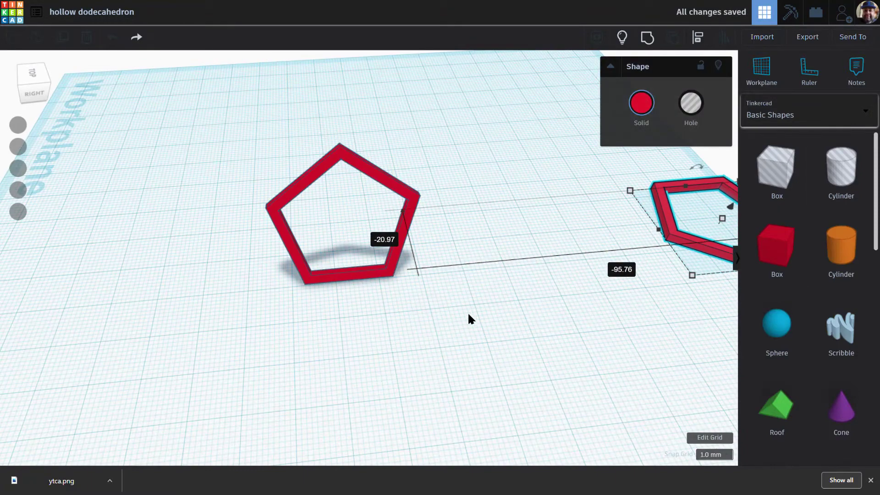
Step: Duplicate the tilted pentagon and rotate the copy 72° about the vertical axis
right_drag(467, 312, 294, 301)
click(383, 286)
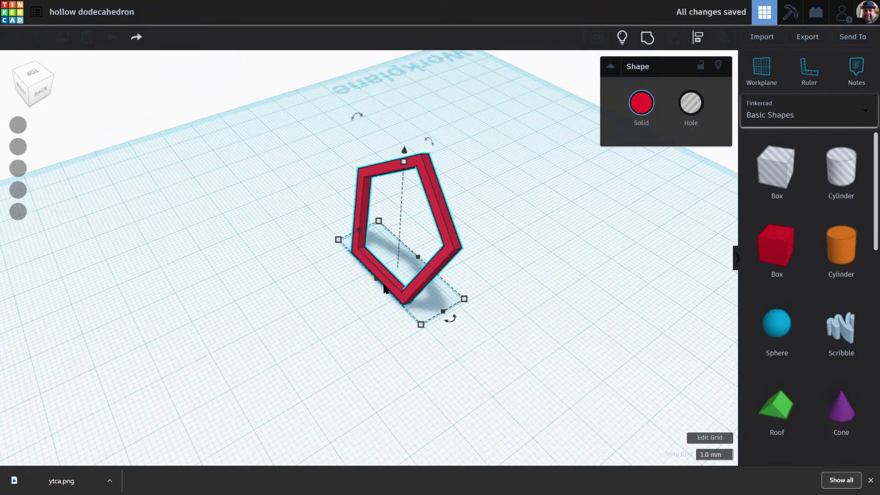
drag(450, 320, 452, 324)
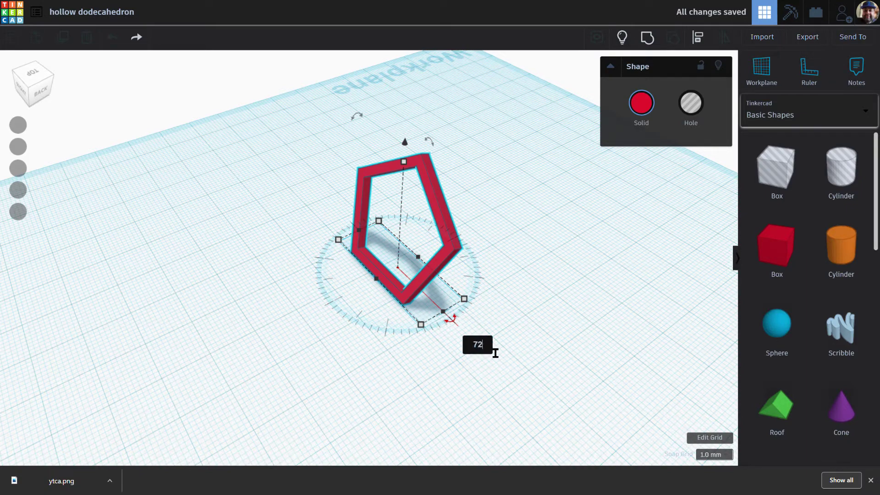
key(Return)
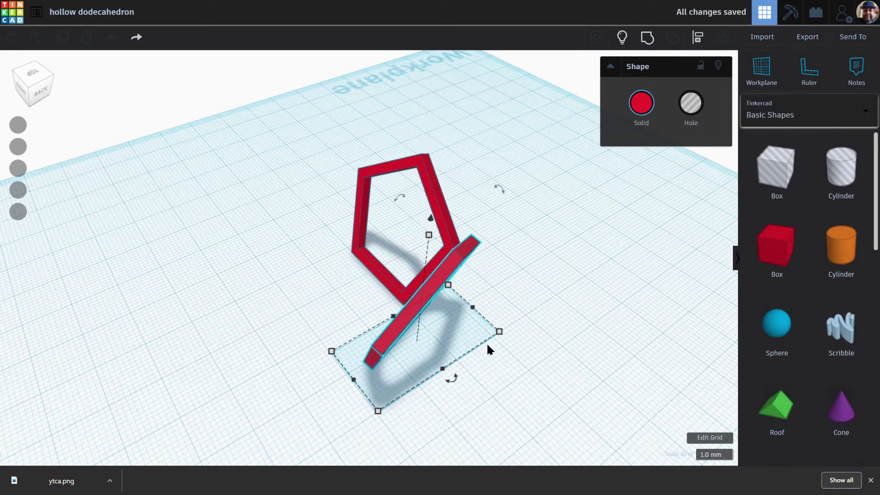
Step: Move the rotated copy beside the original pentagon so their neighbouring side bars meet
right_drag(445, 342, 534, 377)
key(Left)
key(Down)
key(Down)
key(Down)
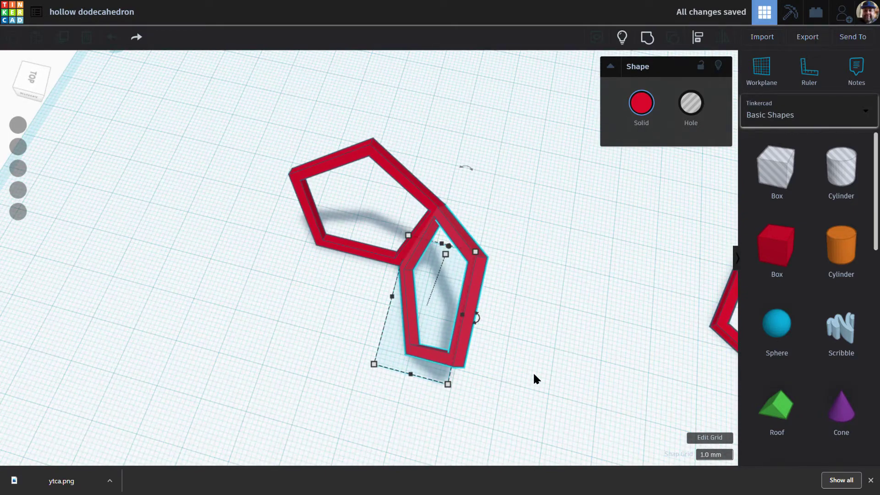
key(Left)
key(Right)
Step: Tilt the rotated copy by 4° to try to match its side bar to the original's
right_drag(528, 344, 390, 277)
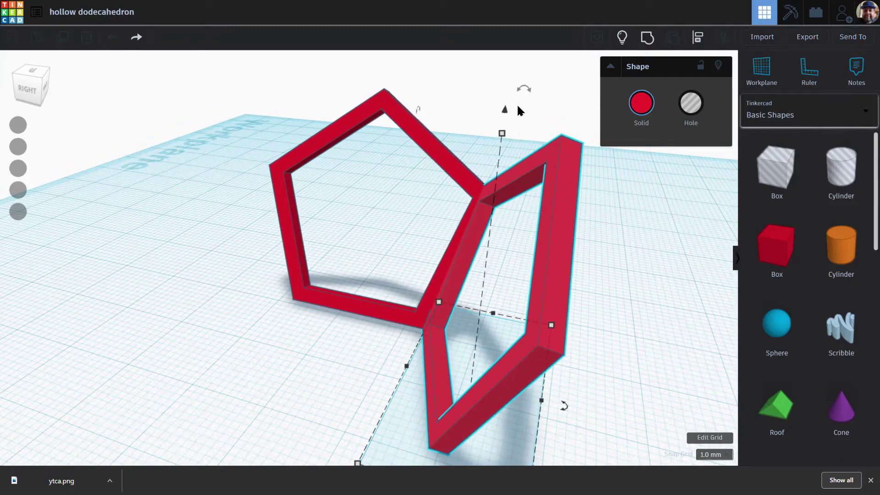
drag(523, 88, 534, 89)
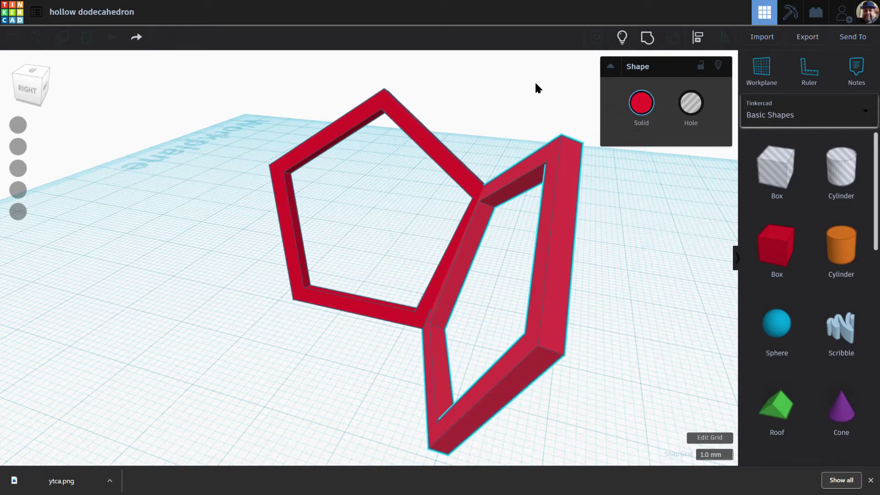
scroll(527, 119, down, 3)
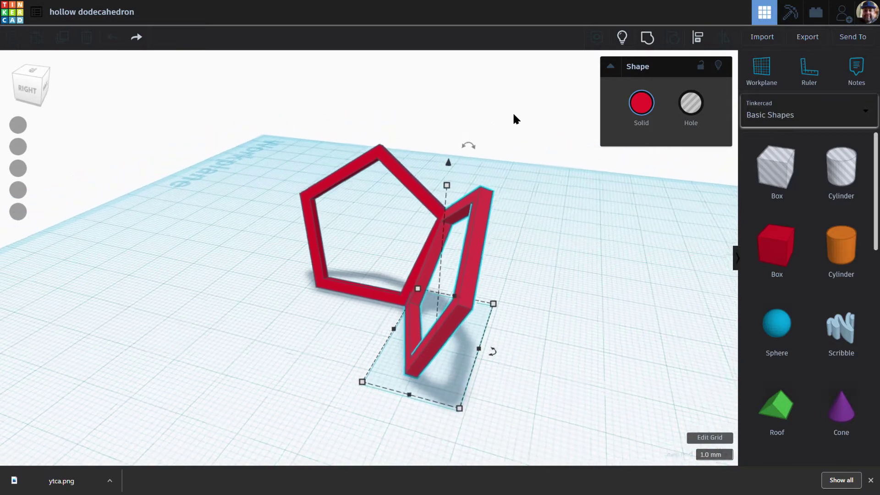
drag(466, 143, 476, 104)
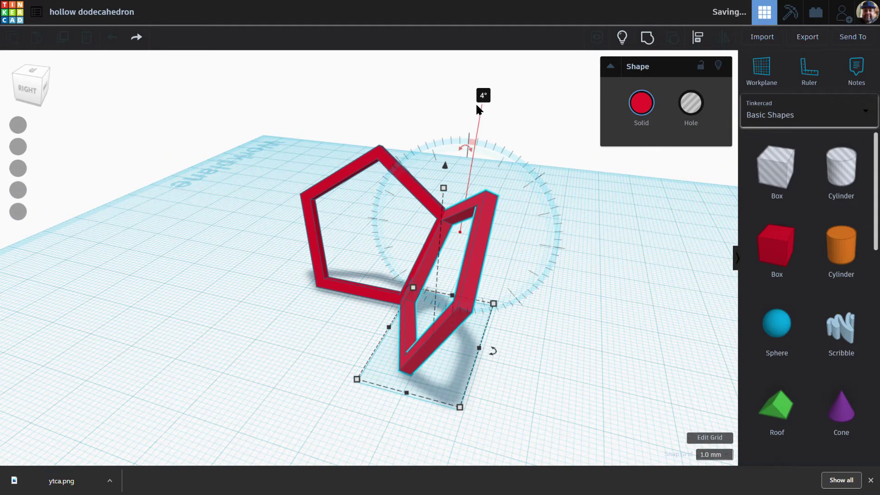
Step: Nudge the tilted copy back and forth in fine increments to try to align its side bar with the original pentagon's
right_drag(476, 104, 494, 143)
key(Left)
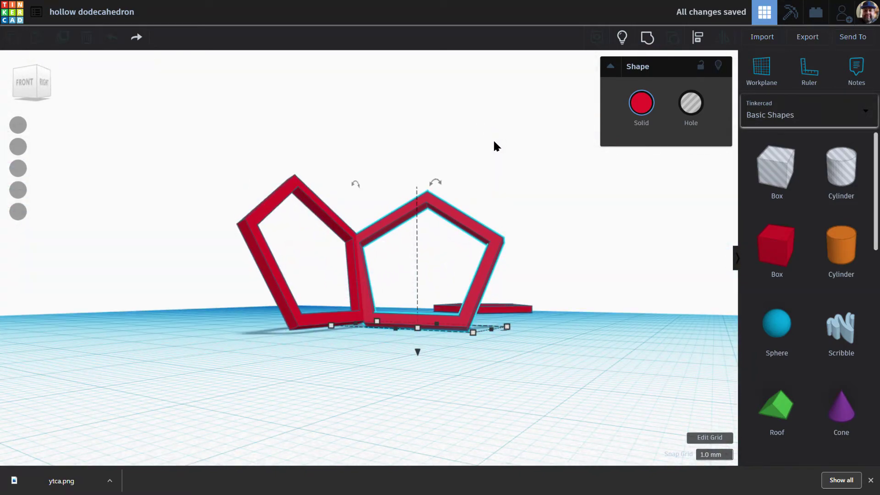
key(Right)
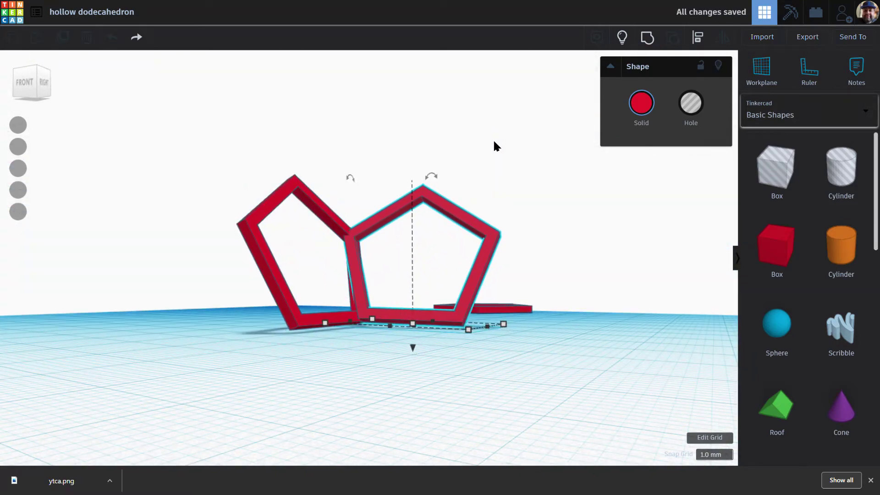
key(Left)
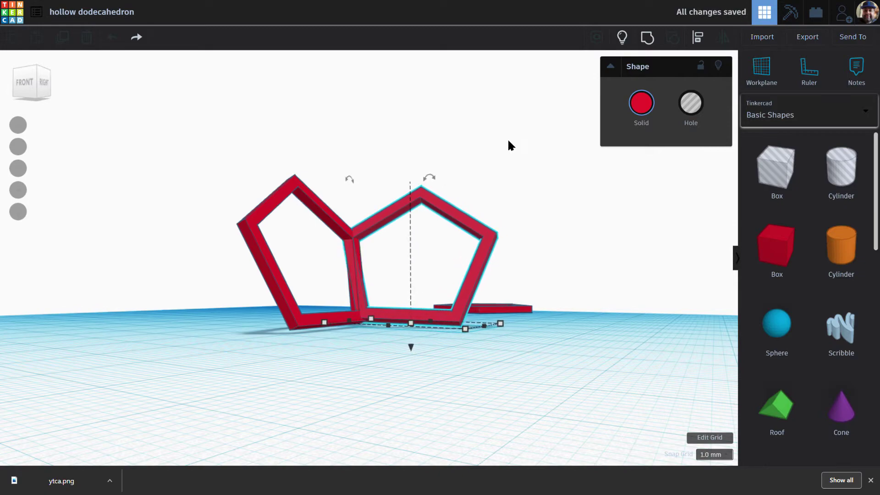
right_drag(508, 138, 279, 264)
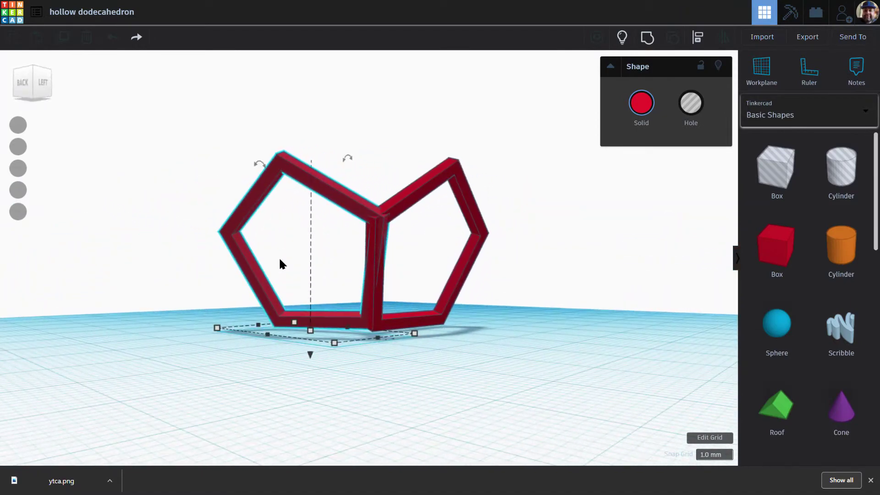
key(Up)
key(Up)
key(Up)
key(Up)
key(Up)
key(Up)
key(Up)
key(Up)
key(Up)
key(Up)
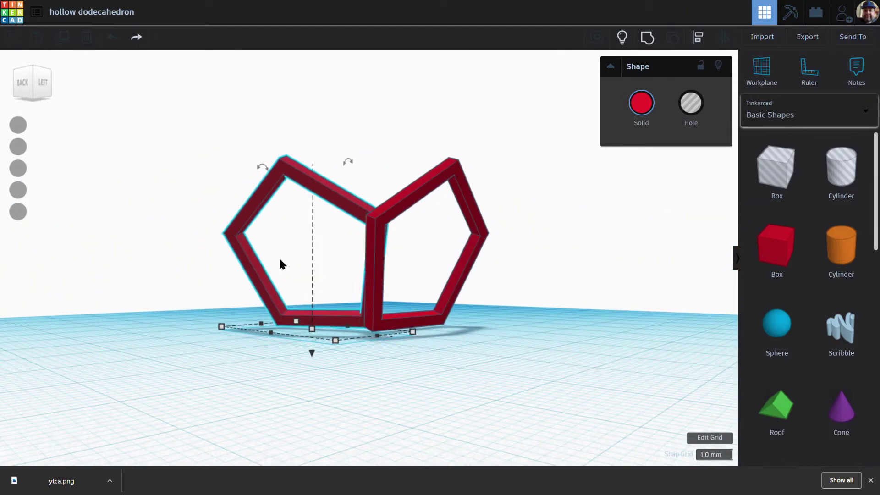
key(Left)
key(Up)
key(Up)
key(Left)
key(Left)
key(Left)
key(Left)
key(Left)
key(Left)
key(Left)
key(Left)
key(Left)
key(Left)
key(Left)
key(Left)
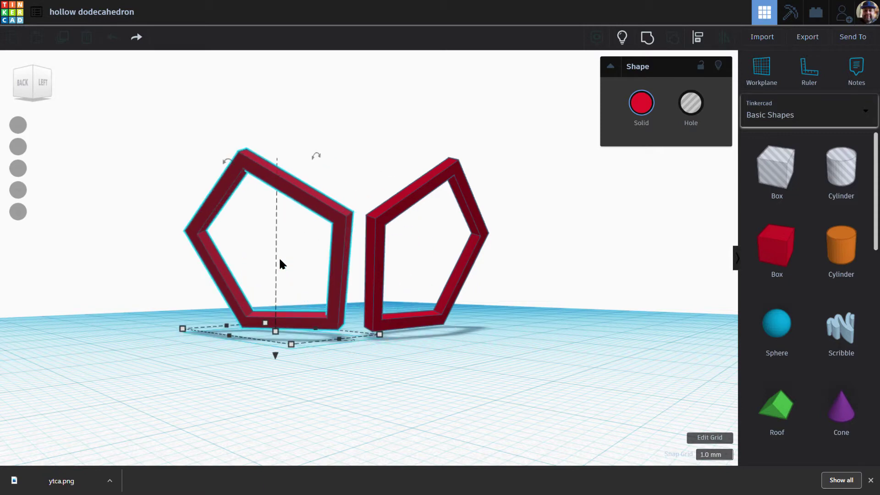
key(Left)
key(Left)
key(Left)
key(Left)
key(Left)
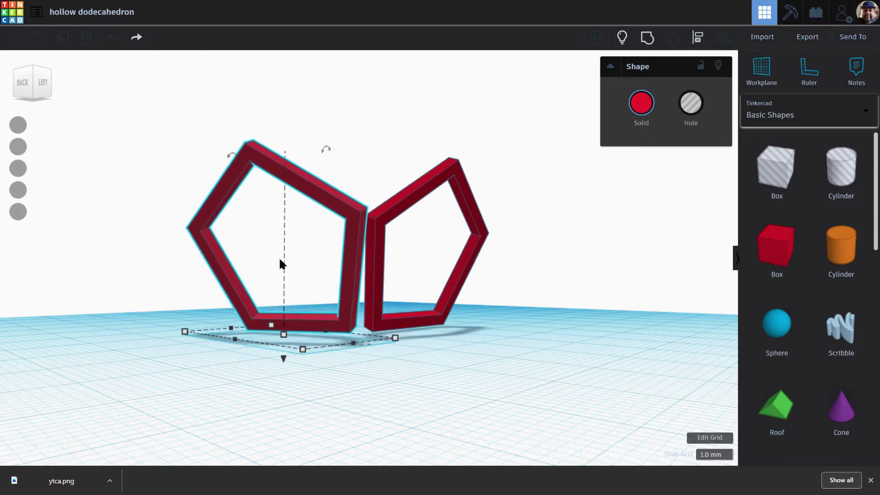
key(Right)
key(Right)
key(Right)
key(Right)
key(Right)
key(Right)
key(Right)
key(Right)
key(Right)
key(Right)
key(Right)
key(Right)
key(Left)
key(Left)
key(Left)
key(Left)
key(Down)
key(Left)
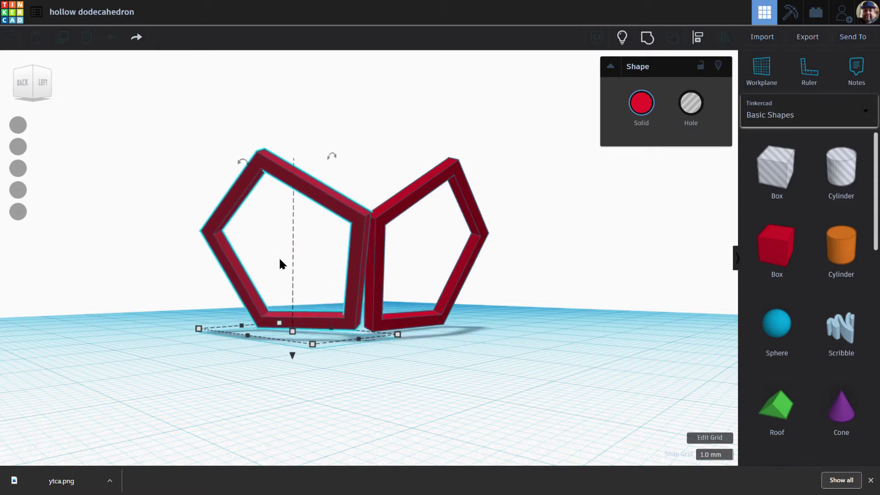
key(Right)
key(Right)
key(Down)
key(Left)
key(Right)
key(Right)
key(Right)
key(Right)
key(Right)
key(Right)
key(Right)
key(Right)
key(Right)
key(Right)
key(Right)
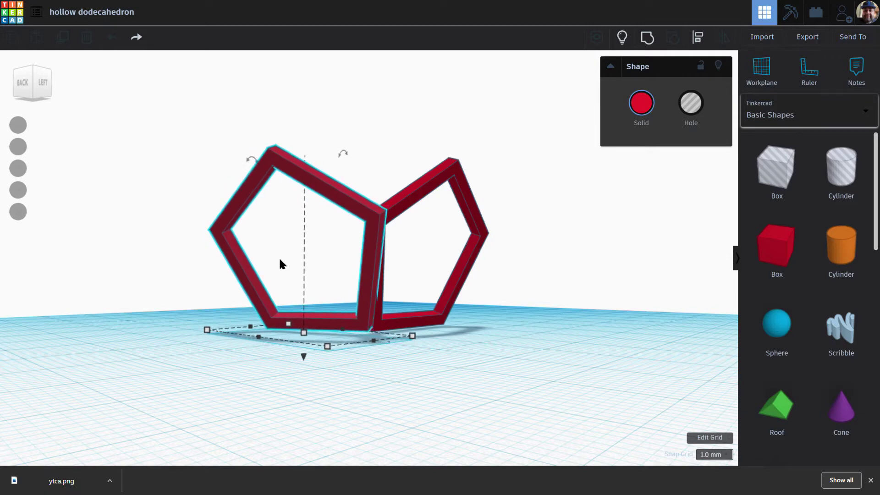
key(Up)
key(Up)
key(Up)
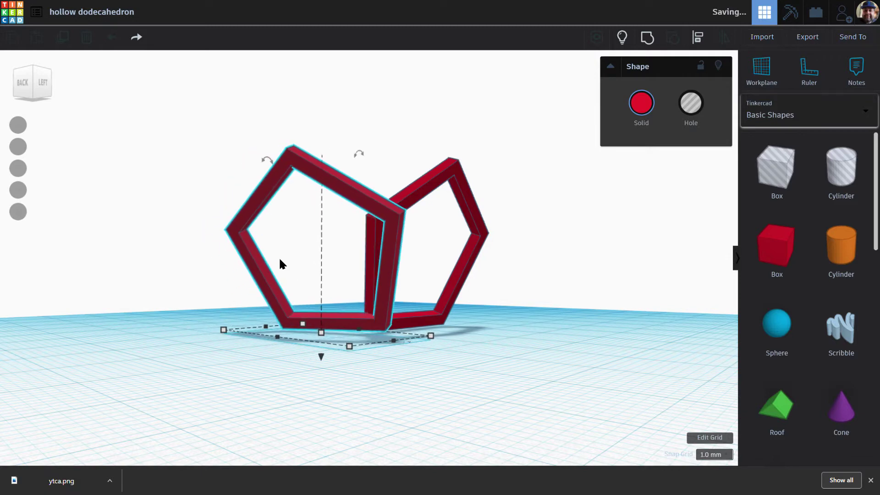
key(Left)
key(Left)
key(Left)
key(Left)
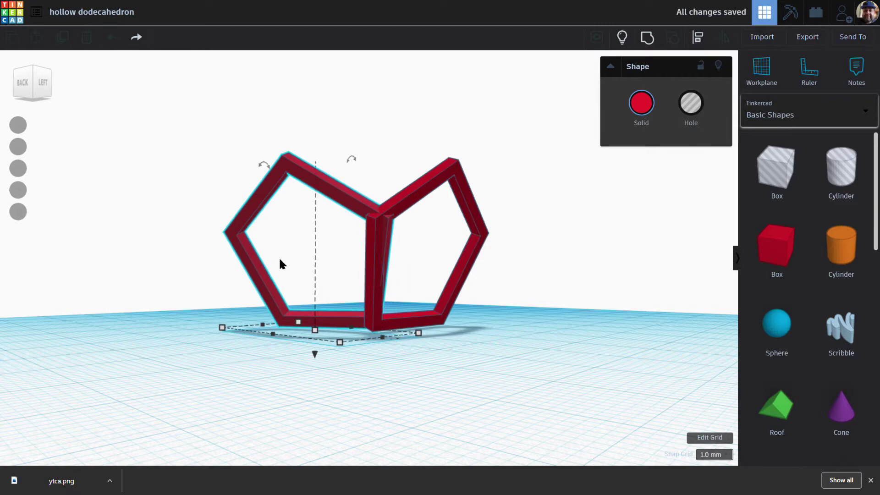
key(Left)
key(Right)
Step: Delete the adjusted pentagon copy, keeping only the original tilted pentagon
right_drag(319, 163, 344, 251)
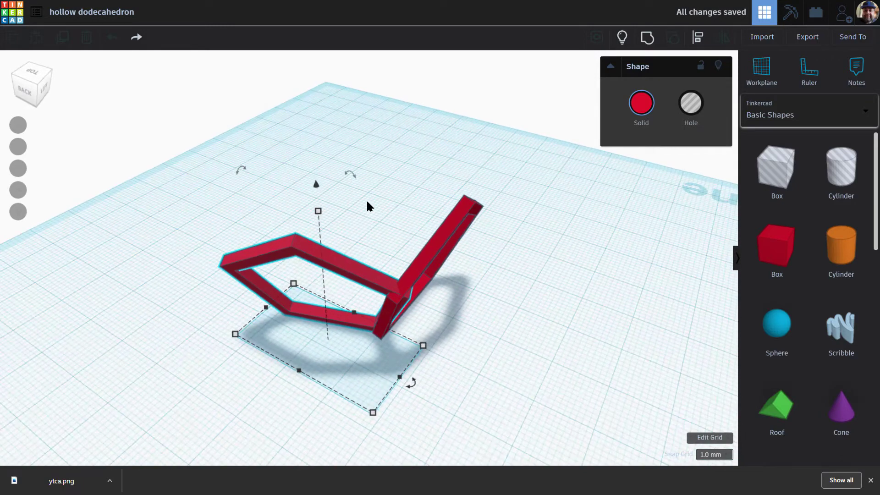
click(367, 202)
click(321, 250)
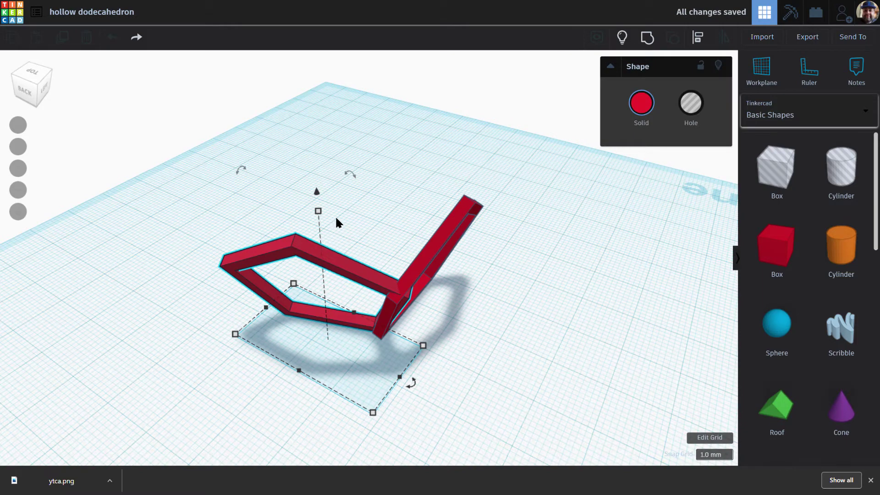
key(Delete)
Step: Duplicate the original tilted pentagon again and rotate the new copy 72° about the vertical axis
right_drag(412, 237, 437, 262)
click(405, 231)
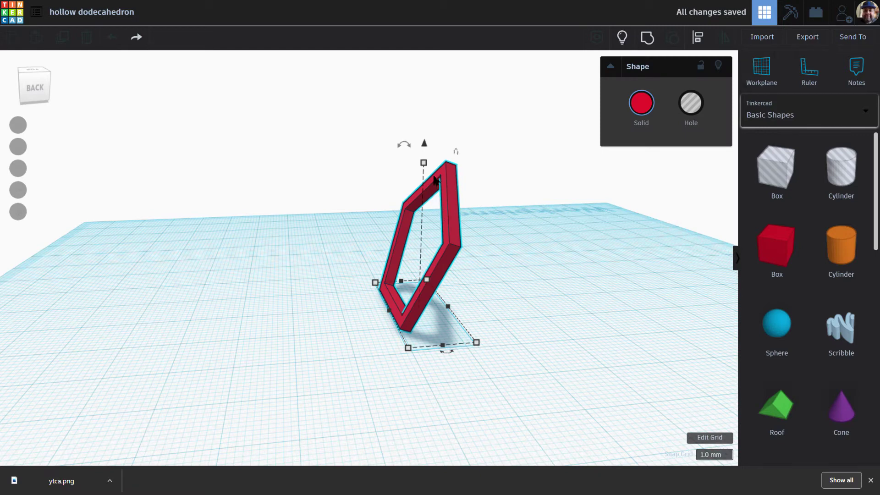
key(ctrl+d)
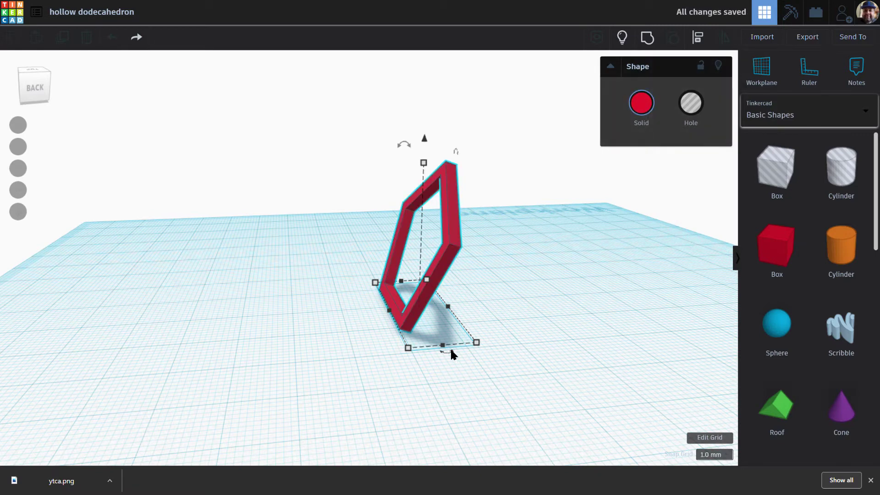
drag(451, 351, 459, 360)
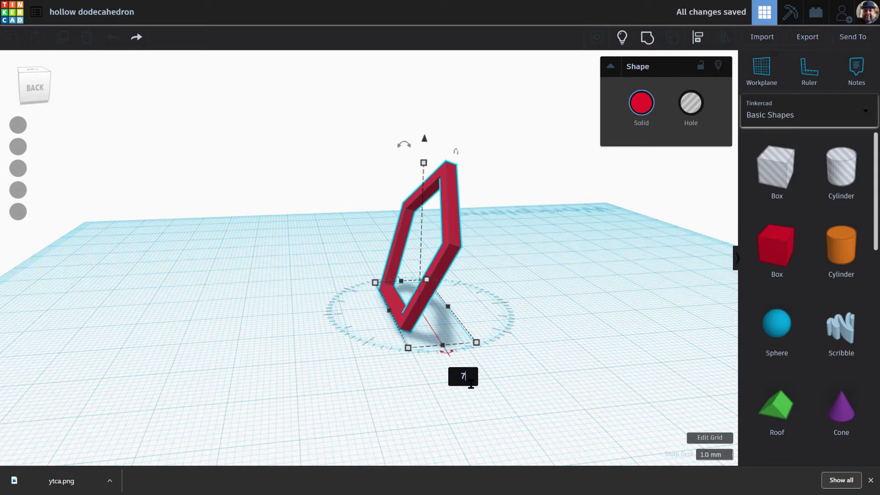
key(Return)
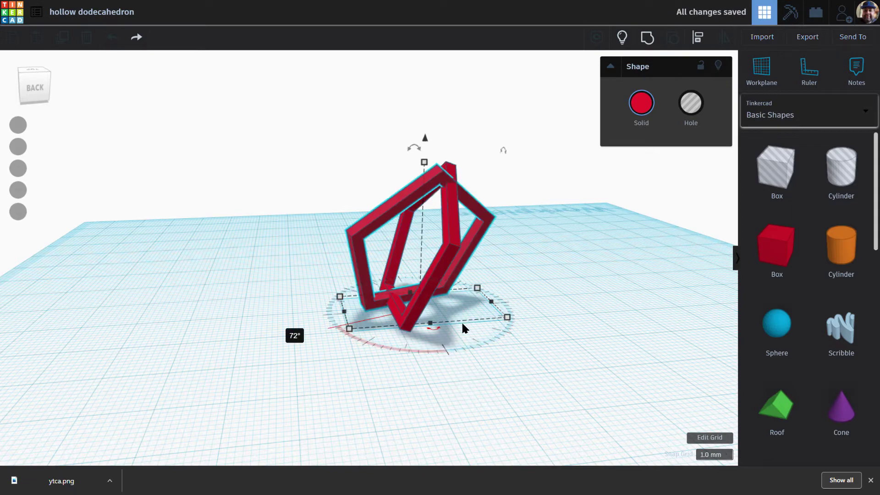
Step: Move the new copy so its base corner and side bar join those of the original tilted pentagon
right_drag(548, 280, 541, 312)
key(shift+Left)
key(shift+Down)
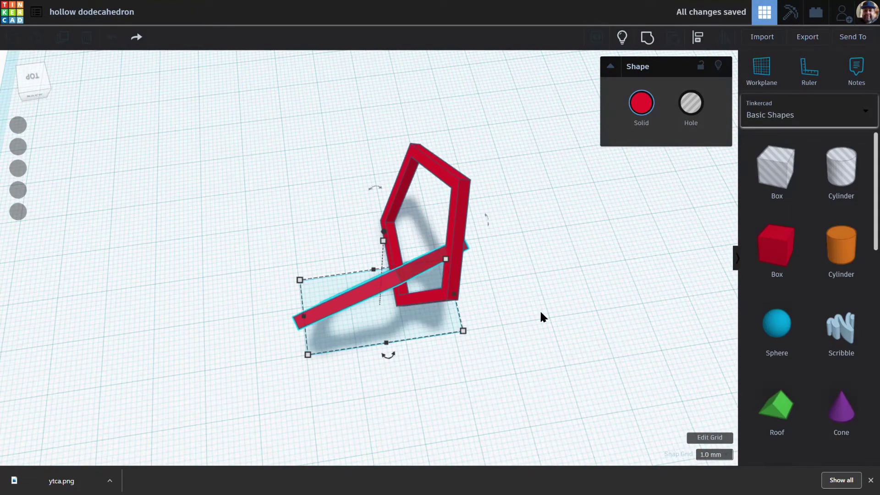
key(shift+Down)
key(Left)
key(Left)
key(Left)
key(Left)
key(Left)
key(Up)
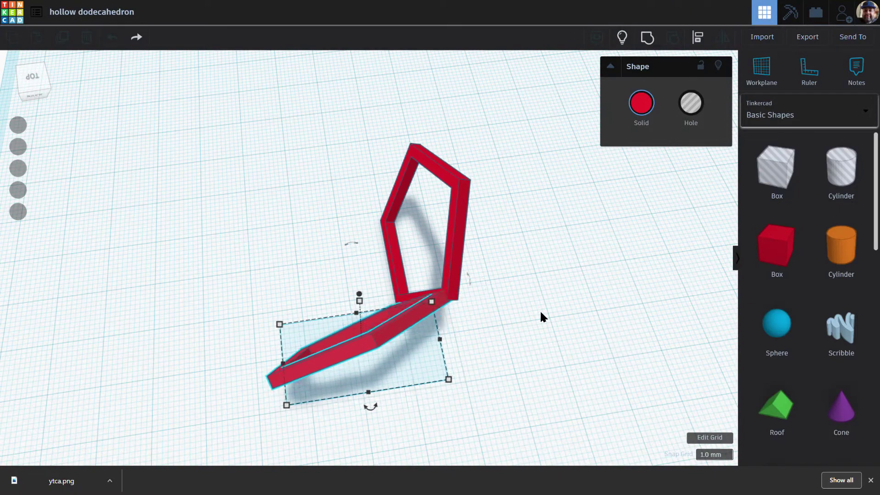
key(Right)
key(Up)
key(Down)
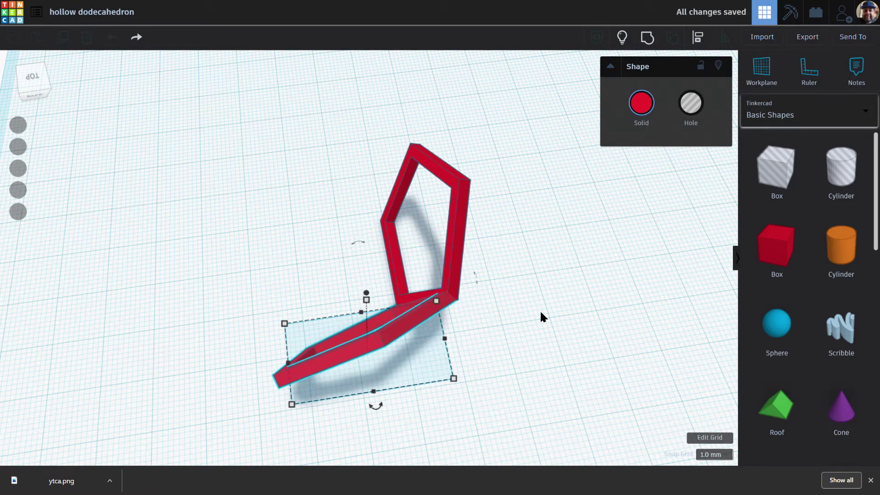
right_drag(532, 309, 377, 242)
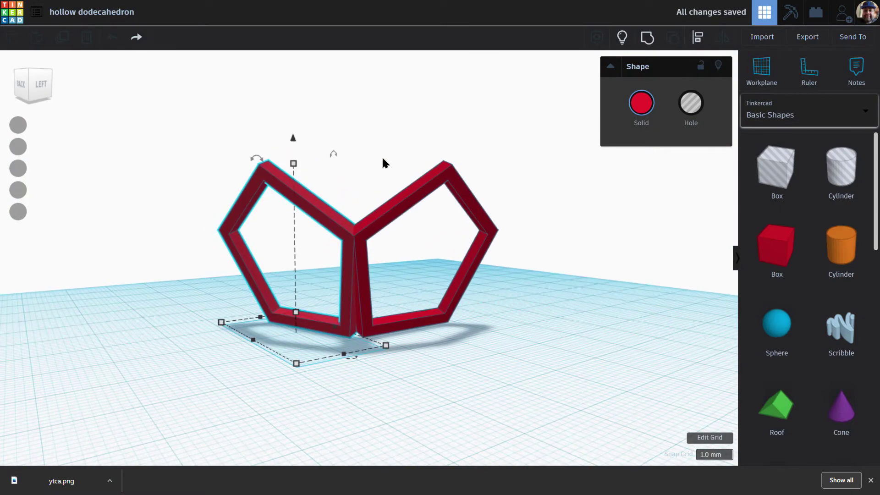
Step: Repeat the rotated and shifted duplicate to complete a ring of five tilted pentagons, and group the five
right_drag(389, 173, 453, 249)
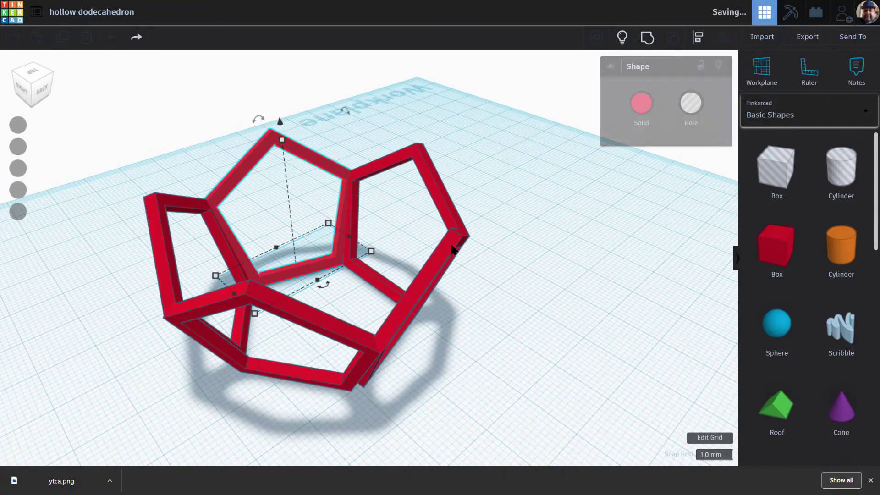
right_drag(454, 247, 280, 230)
drag(155, 131, 494, 309)
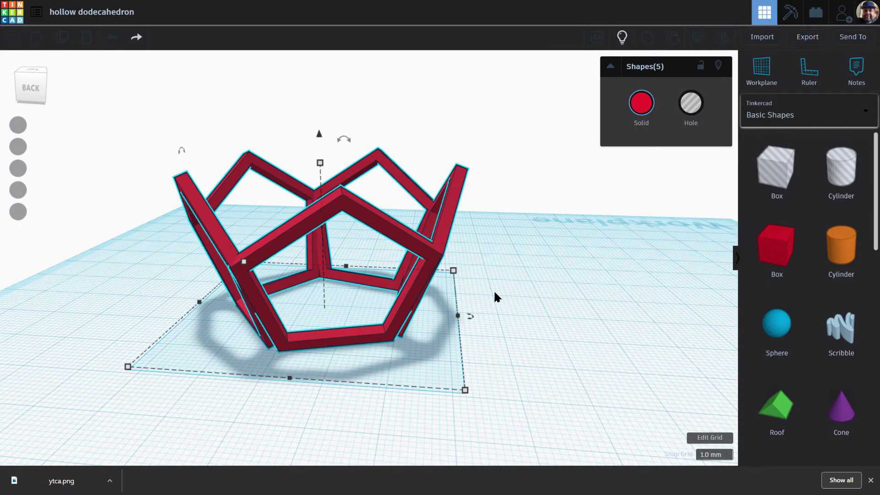
key(ctrl+g)
Step: Duplicate the grouped ring and mirror the copy vertically so it is upside down
right_drag(431, 279, 390, 277)
key(ctrl+d)
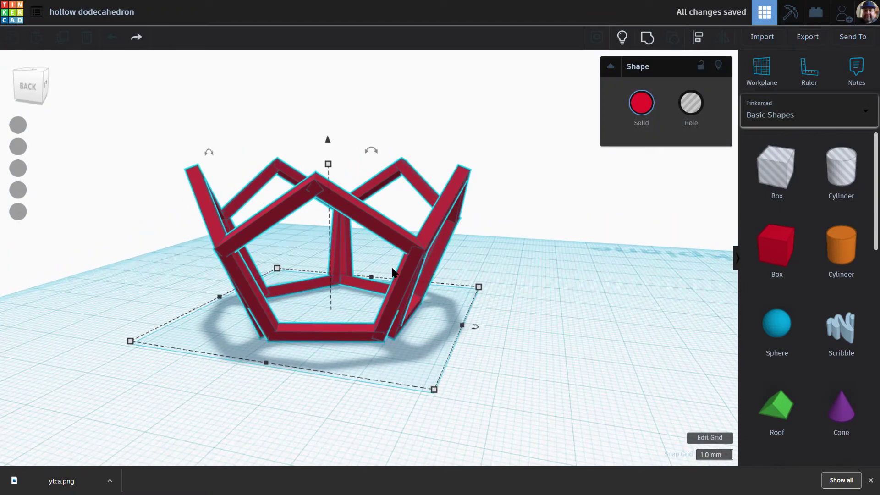
key(m)
click(267, 219)
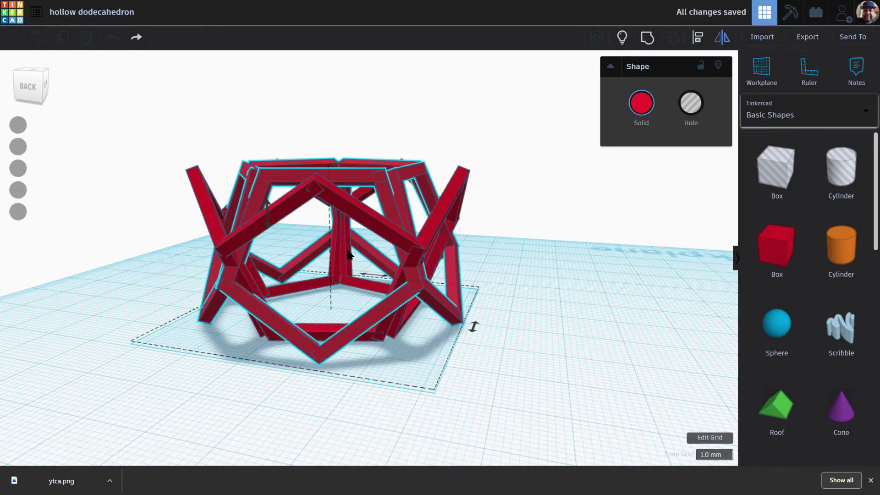
scroll(398, 216, down, 4)
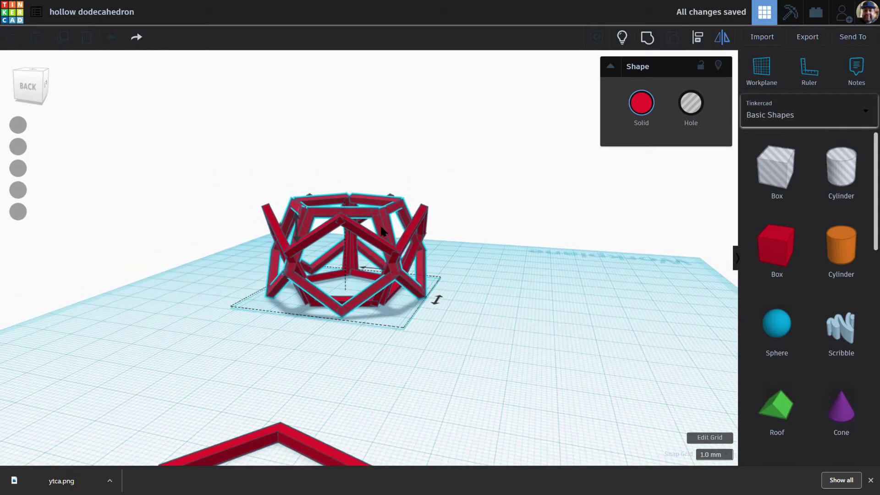
Step: Raise the mirrored pentagon ring to about 29 mm above the workplane and rotate it 36° about the vertical axis
click(452, 176)
click(379, 210)
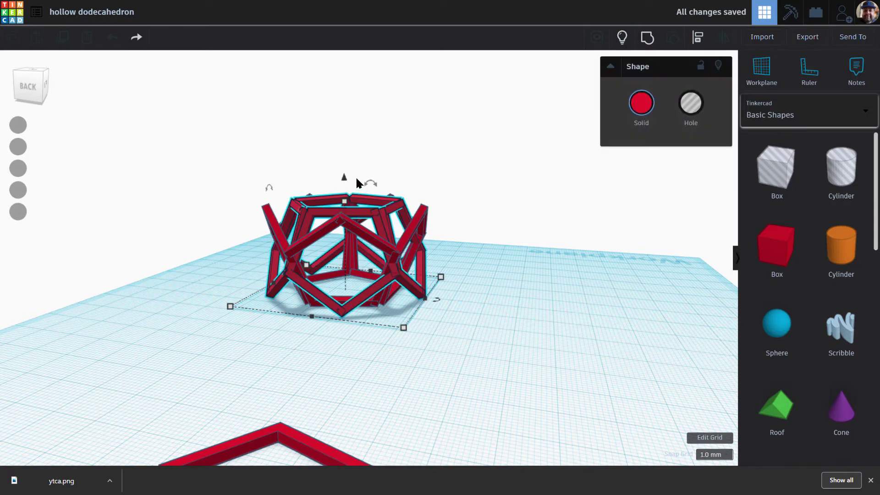
drag(355, 175, 351, 82)
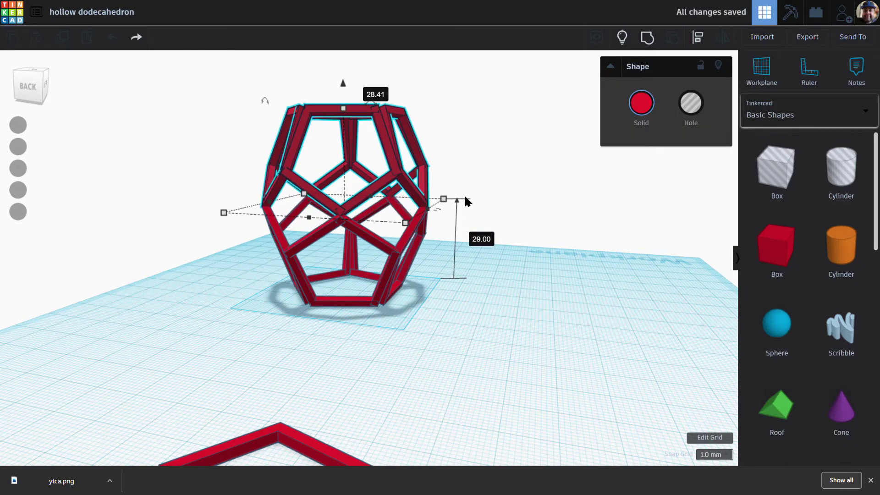
click(440, 211)
click(540, 216)
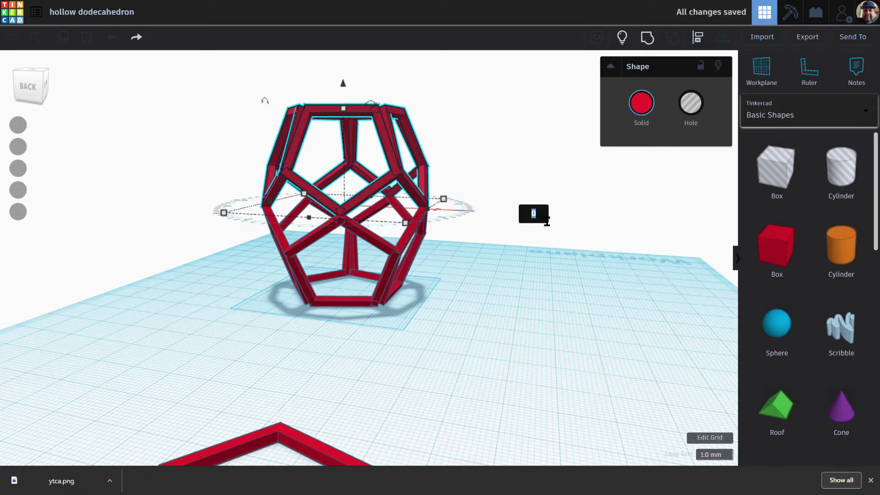
key(Return)
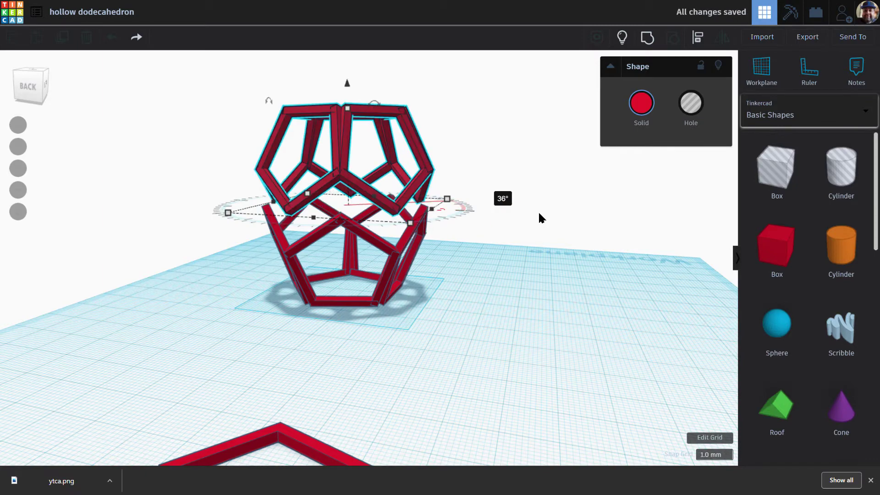
Step: Lower the rotated upper ring so its points interlock with the lower ring, and group the two halves
middle_drag(411, 144, 431, 177)
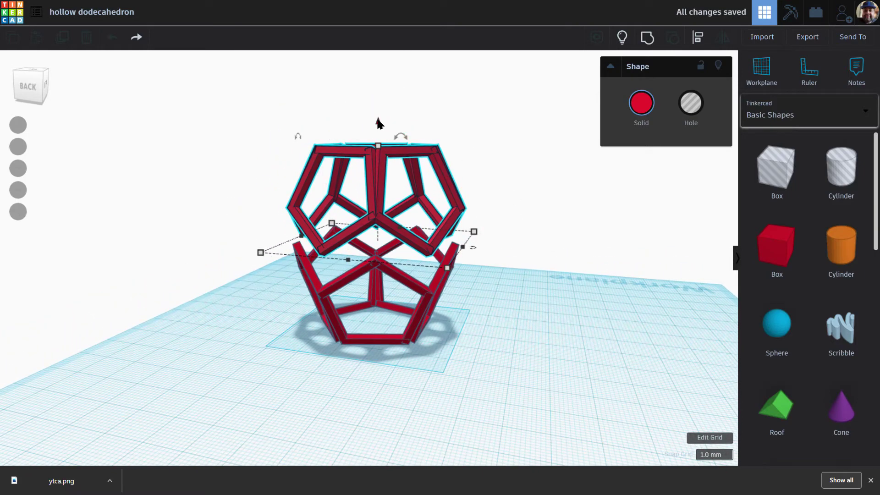
drag(378, 121, 375, 153)
right_drag(323, 188, 449, 186)
drag(252, 147, 499, 346)
key(ctrl+g)
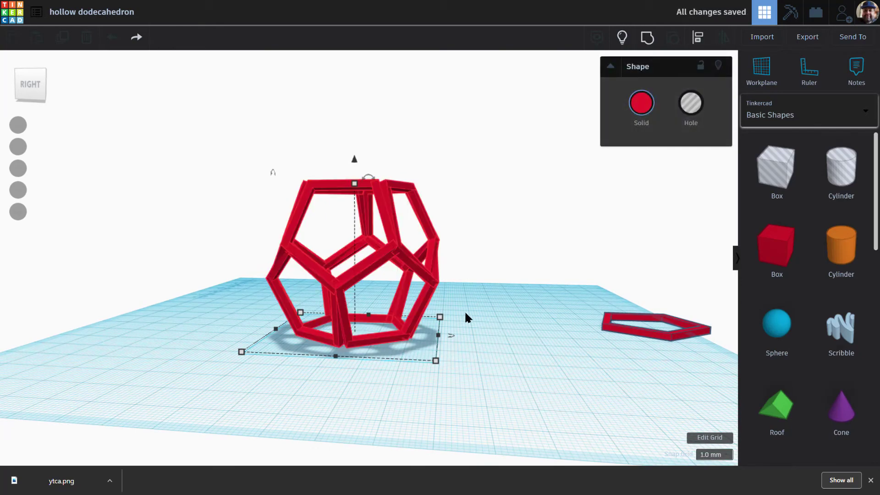
Step: Move the upper half of the frame well away from the lower half and delete the lower half
right_drag(461, 315, 474, 280)
drag(365, 224, 240, 230)
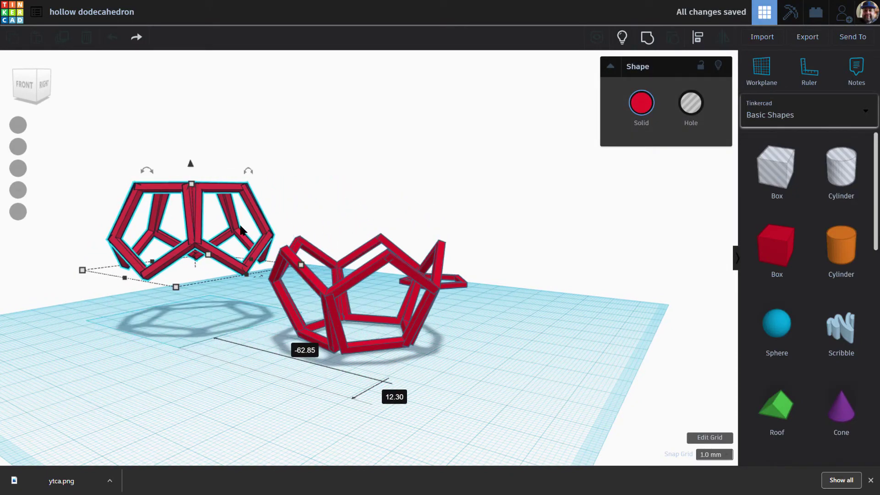
click(319, 295)
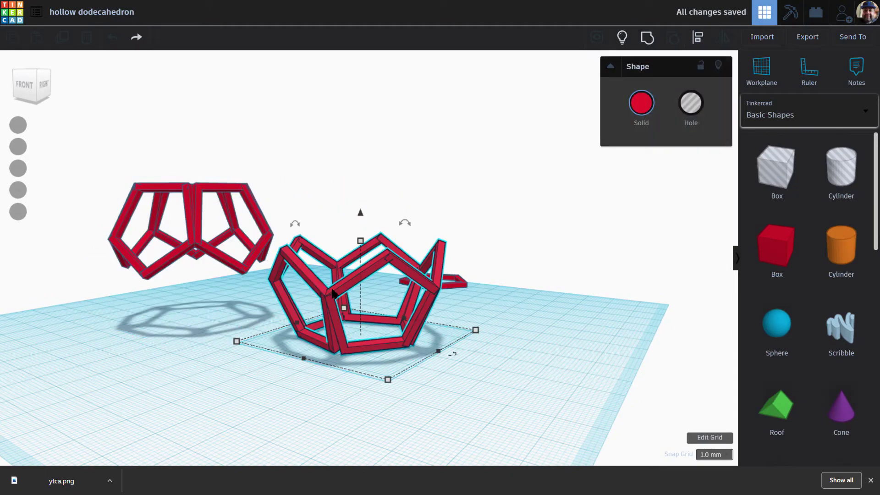
key(Delete)
Step: Place a Roof shape in the open area of the workplane and rotate it so its triangular face points up
right_drag(436, 285, 323, 287)
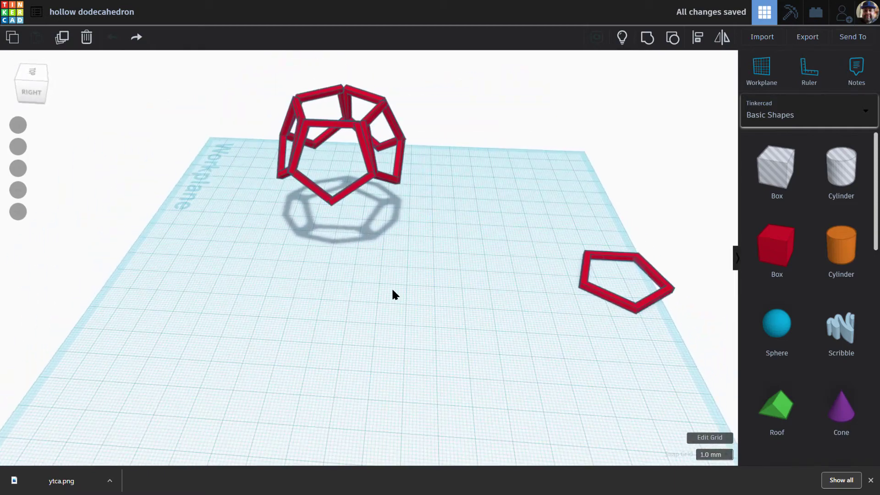
scroll(392, 293, up, 2)
drag(777, 406, 405, 306)
drag(378, 252, 405, 274)
right_drag(427, 318, 422, 357)
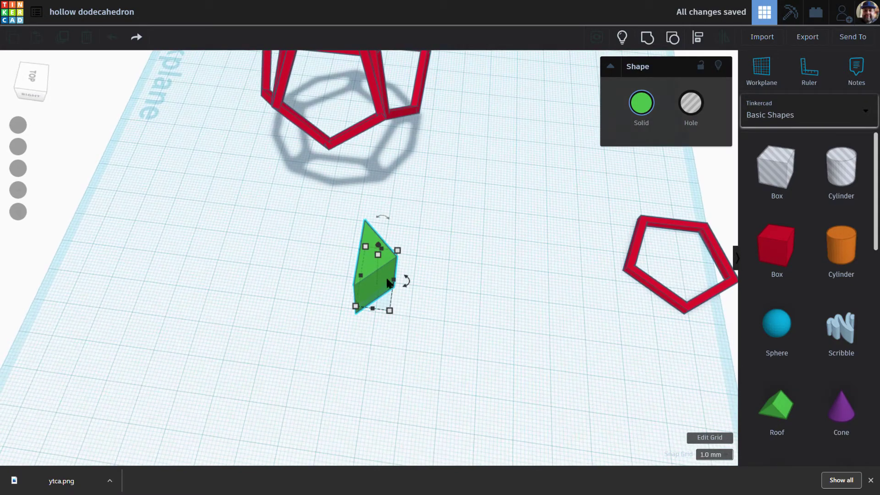
Step: Thin the roof into a flat triangular slab on the workplane and stretch its length to 21 mm
drag(380, 254, 387, 285)
right_drag(386, 285, 442, 220)
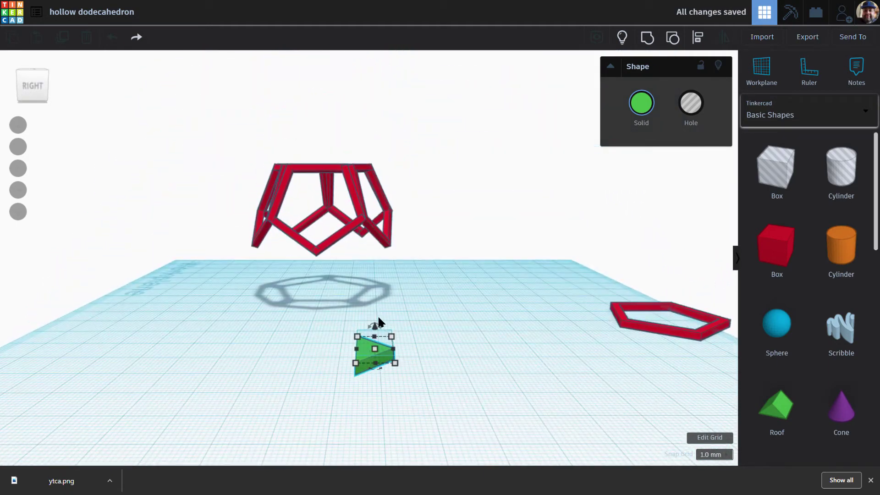
drag(377, 323, 380, 308)
right_drag(379, 309, 417, 384)
drag(394, 307, 430, 309)
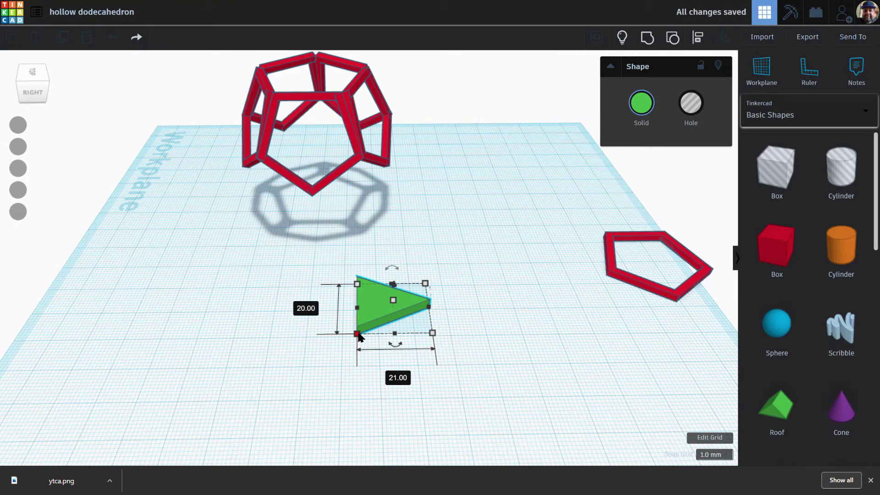
click(357, 333)
click(400, 314)
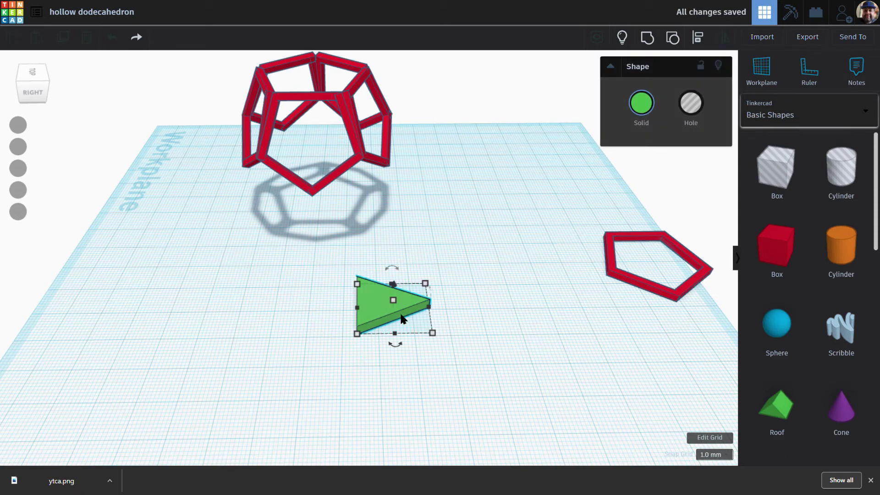
Step: Duplicate the green triangular slab and rotate the copy about the vertical axis by one fifth of a turn
right_drag(400, 315, 397, 340)
click(436, 350)
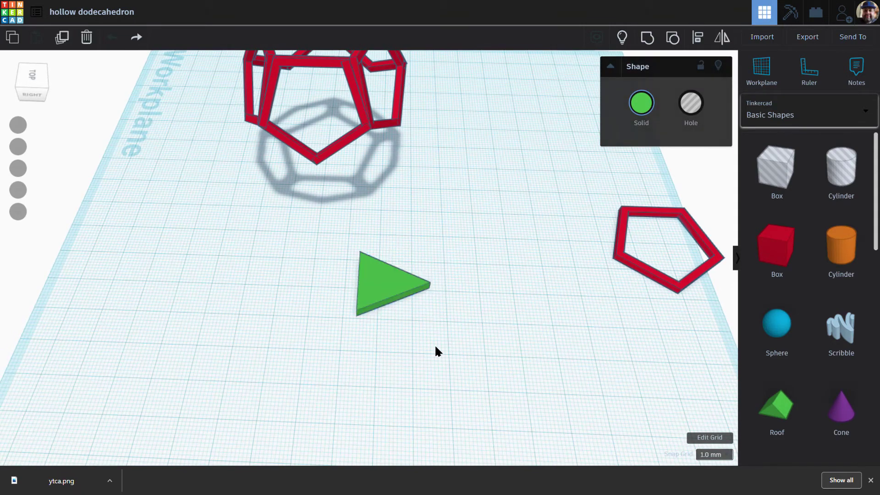
click(384, 291)
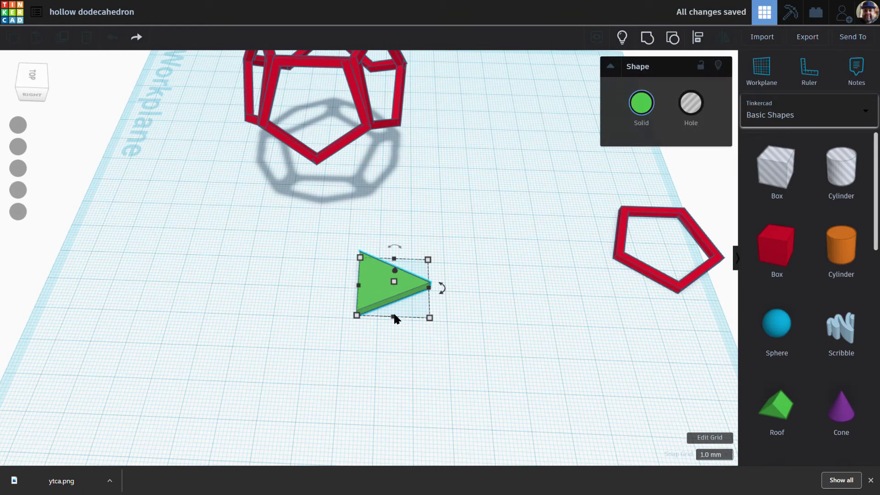
click(443, 289)
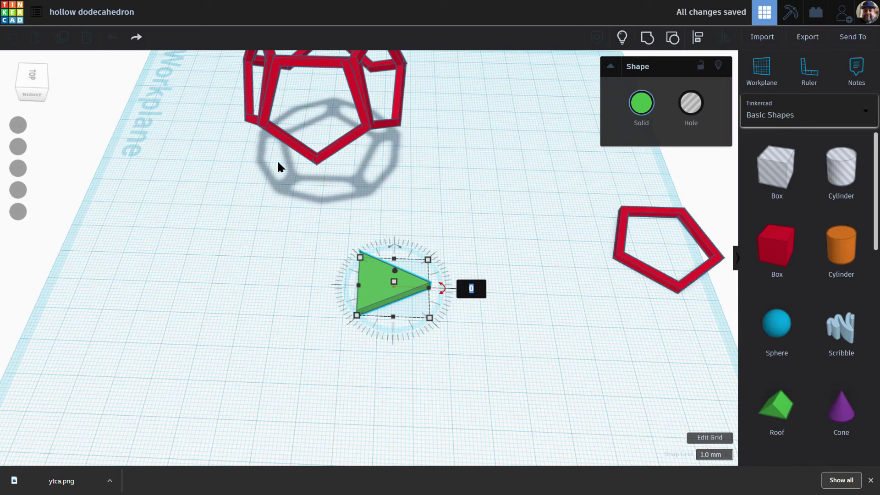
key(Return)
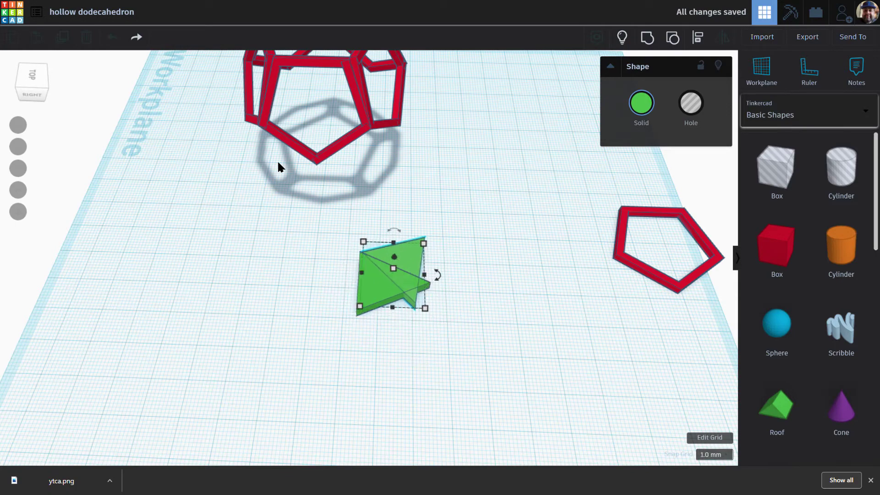
right_drag(303, 158, 348, 274)
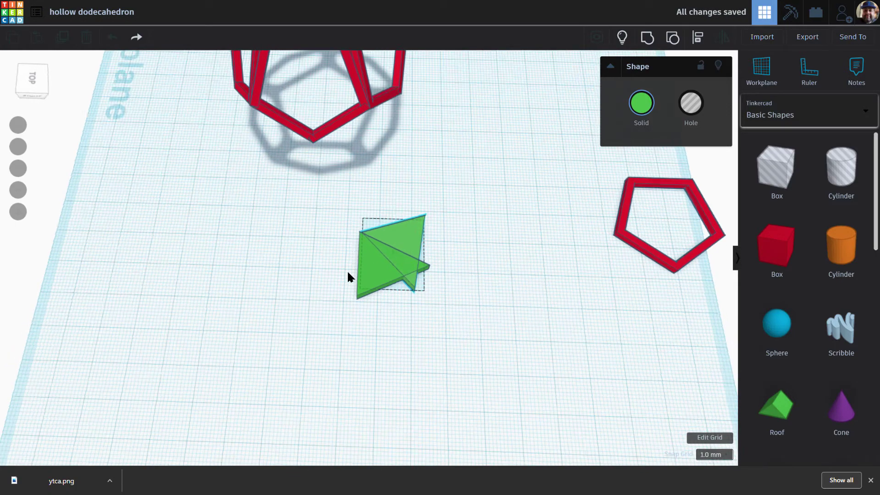
Step: Set the snap grid to 0.1 mm and nudge the rotated triangle until its corner meets the original triangle's corner
scroll(350, 206, up, 5)
scroll(350, 192, up, 3)
middle_drag(424, 186, 476, 257)
click(721, 454)
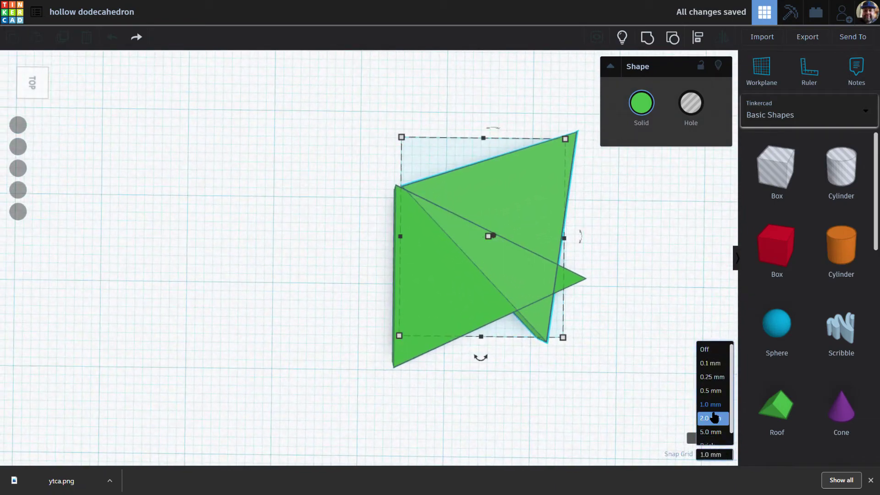
click(710, 362)
key(Left)
key(Left)
key(Left)
key(Left)
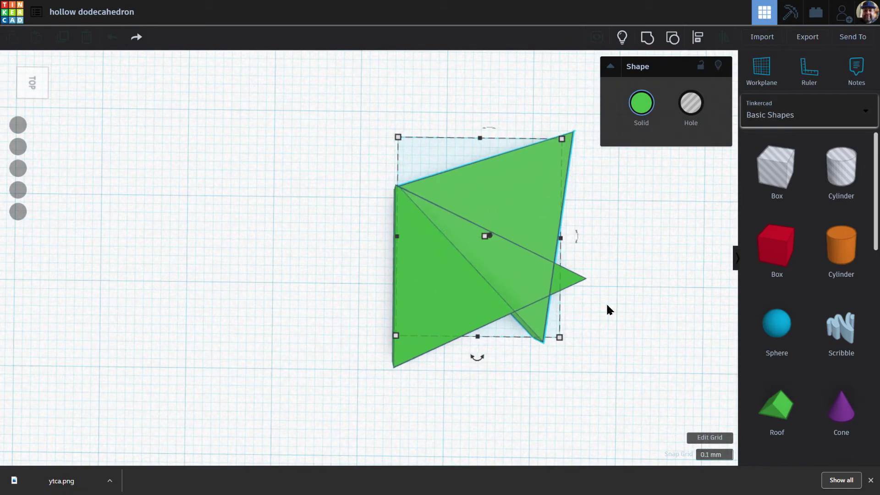
key(Right)
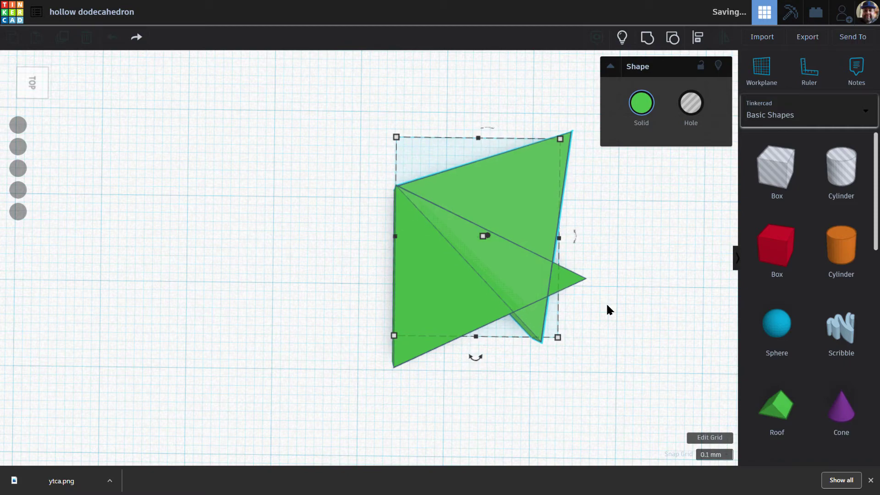
Step: Repeat the rotated and shifted duplicate three times to complete a solid pentagon, and group the five triangles
key(ctrl+d)
key(ctrl+d)
key(ctrl+d)
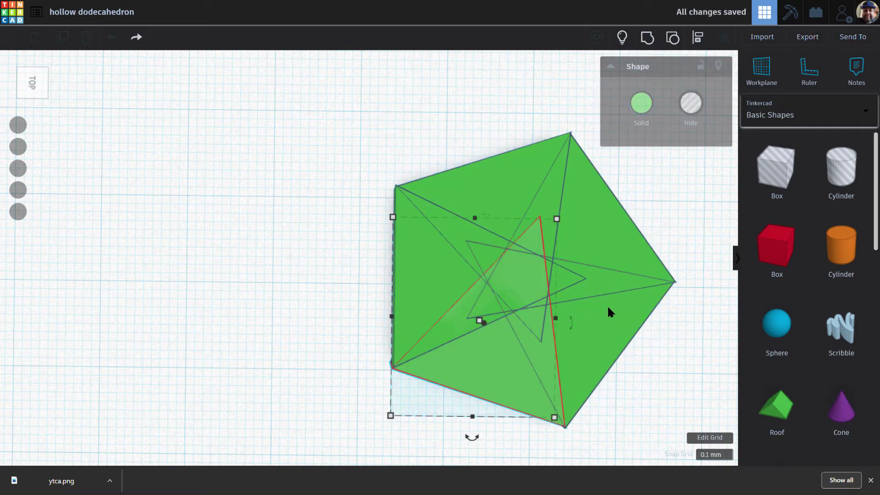
mouse_move(564, 311)
right_down()
mouse_move(593, 333)
mouse_move(584, 270)
mouse_move(587, 324)
mouse_move(582, 300)
right_up()
drag(372, 284, 556, 388)
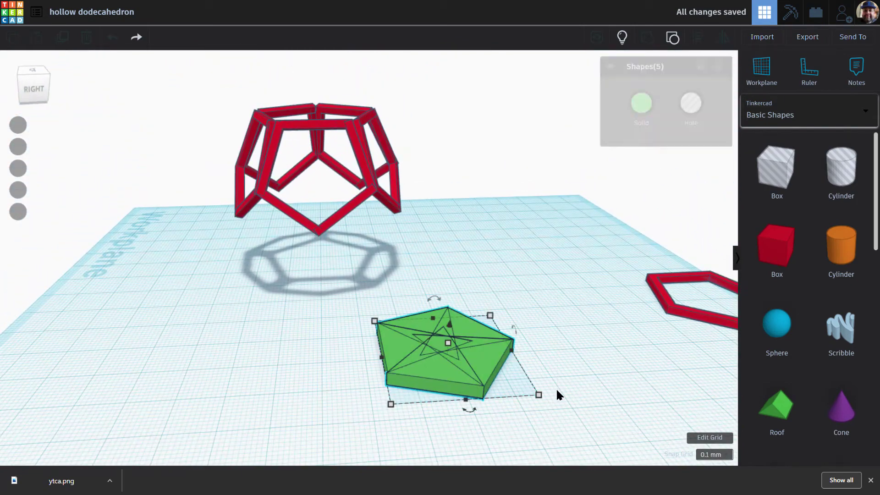
key(ctrl+g)
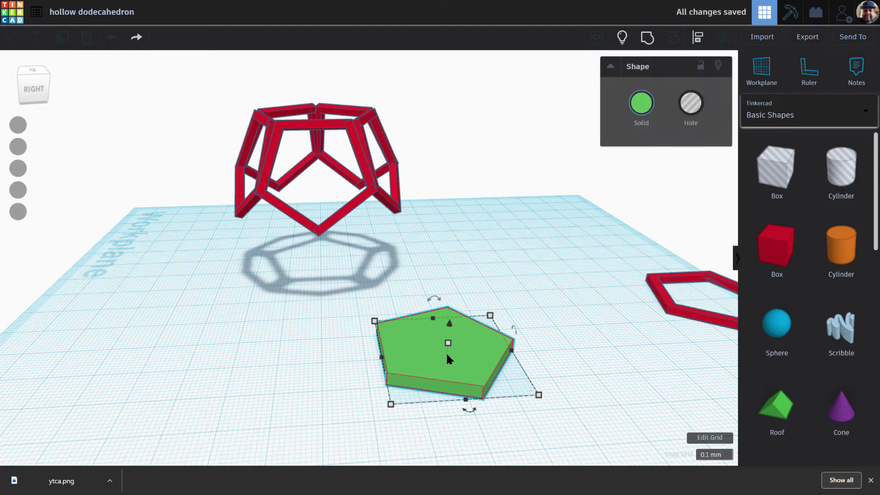
Step: Duplicate the solid pentagon, stand the copy upright, set the snap grid to 1.0 mm, and drop the copy onto the workplane
drag(436, 296, 444, 267)
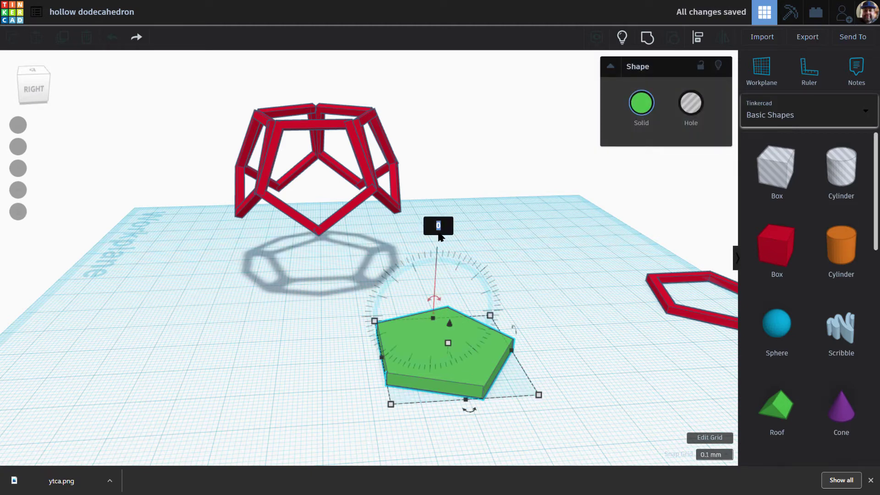
key(Return)
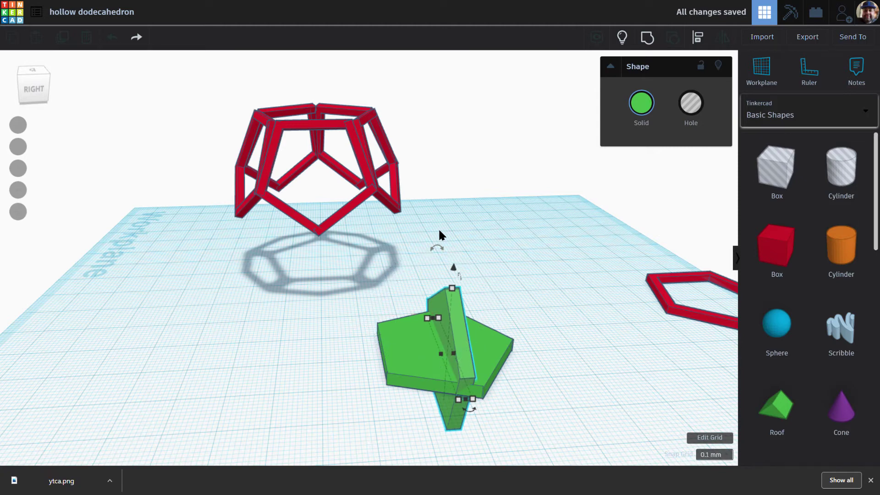
click(714, 454)
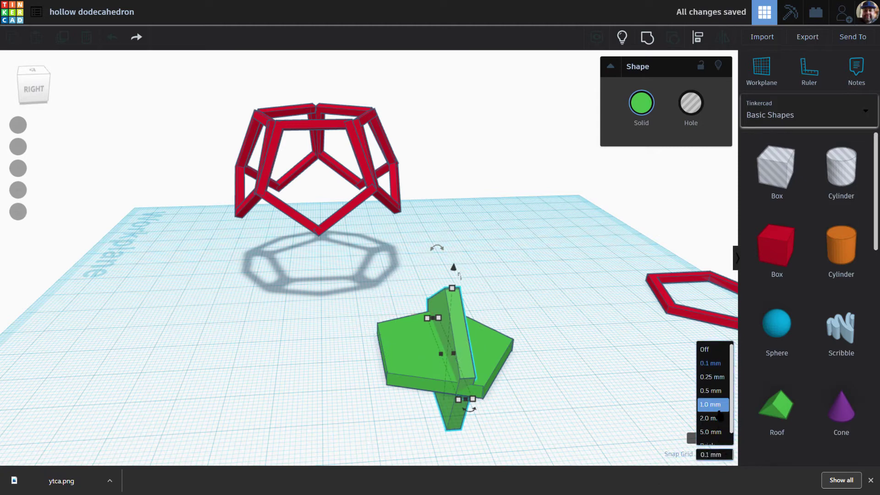
click(717, 412)
key(d)
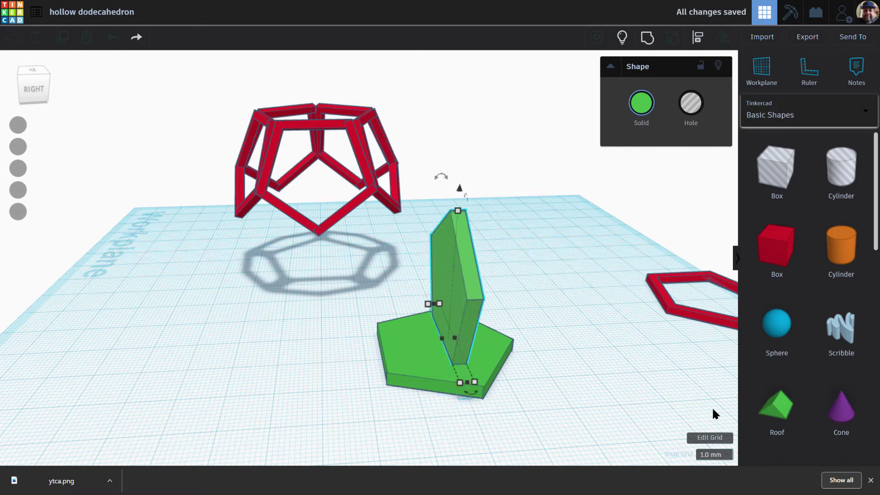
Step: Shift the upright pentagon toward the flat pentagon's side edge and lower it into the flat one
key(Left)
key(shift+Left)
key(ctrl+Down)
key(ctrl+Down)
key(ctrl+Down)
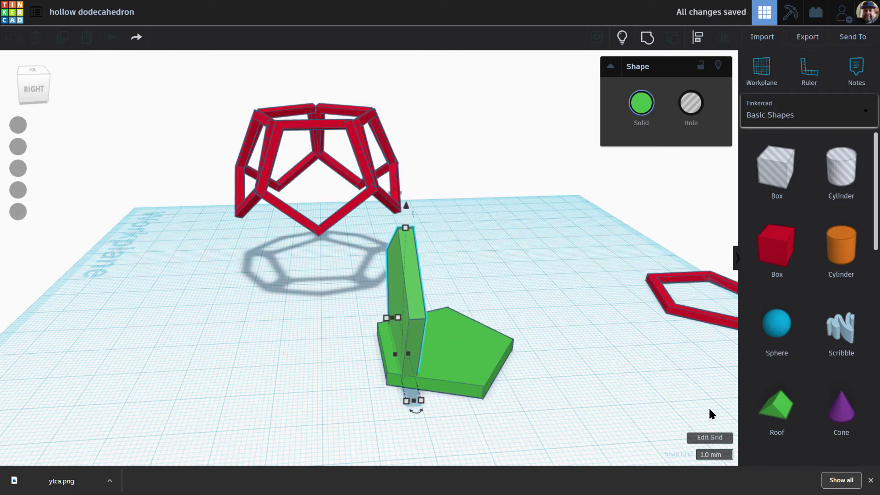
mouse_move(407, 209)
mouse_down()
mouse_move(407, 201)
mouse_move(407, 215)
mouse_up()
Step: Tilt the upright pentagon 20° about its lower edge direction
right_drag(442, 334, 421, 265)
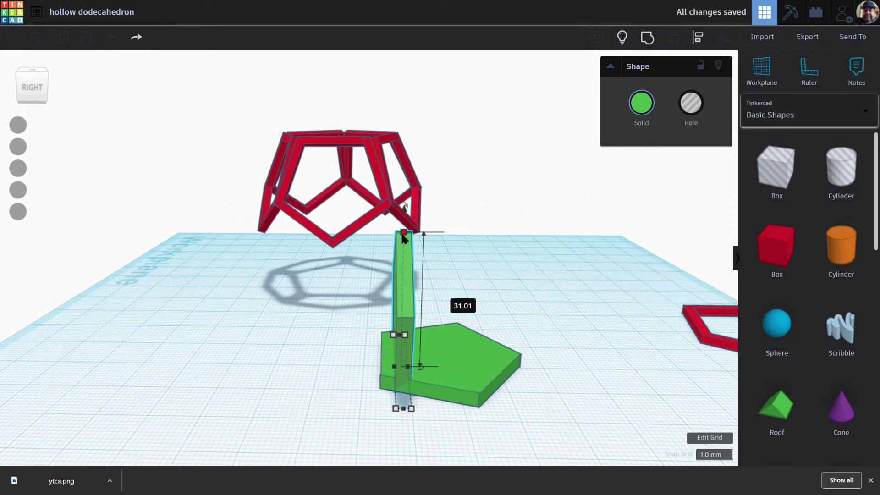
click(461, 305)
click(405, 206)
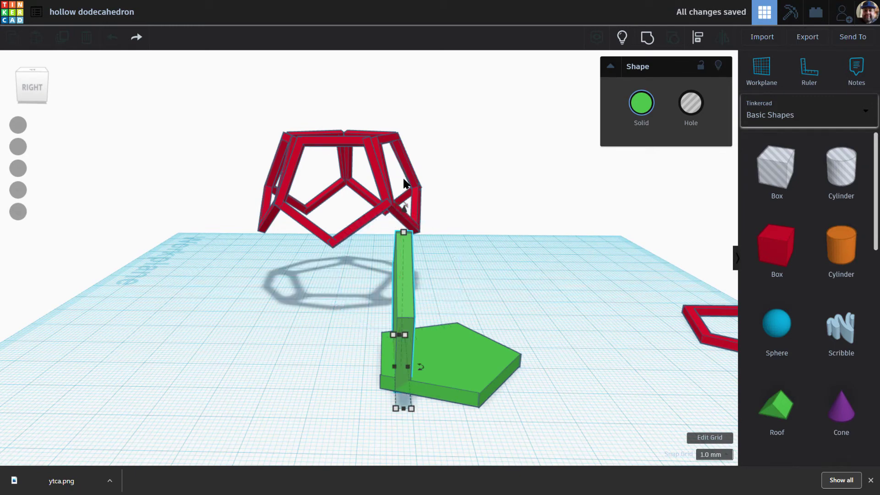
click(404, 180)
click(401, 235)
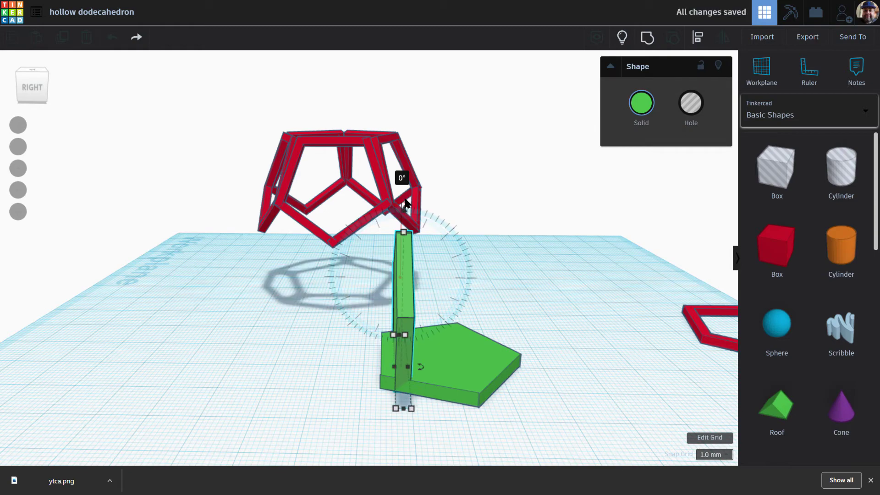
click(411, 184)
text(20)
key(Return)
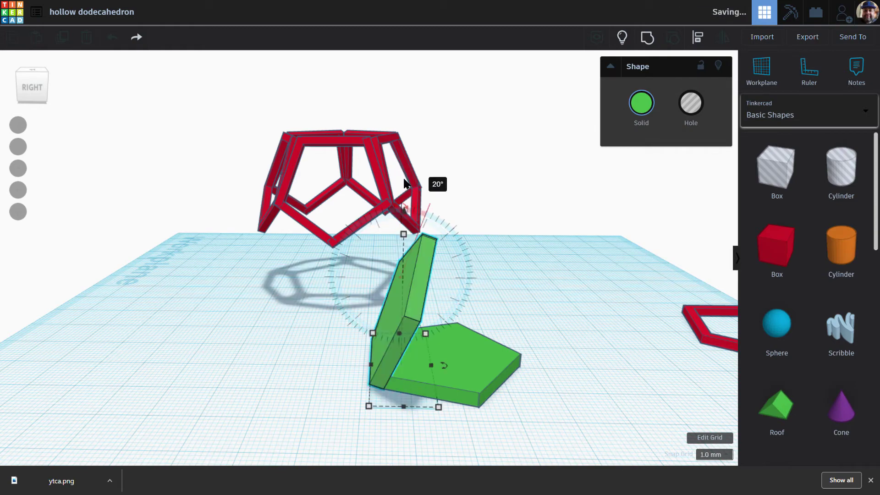
Step: Mirror the tilted pentagon sideways so it leans outward from the flat pentagon
right_drag(447, 330, 447, 362)
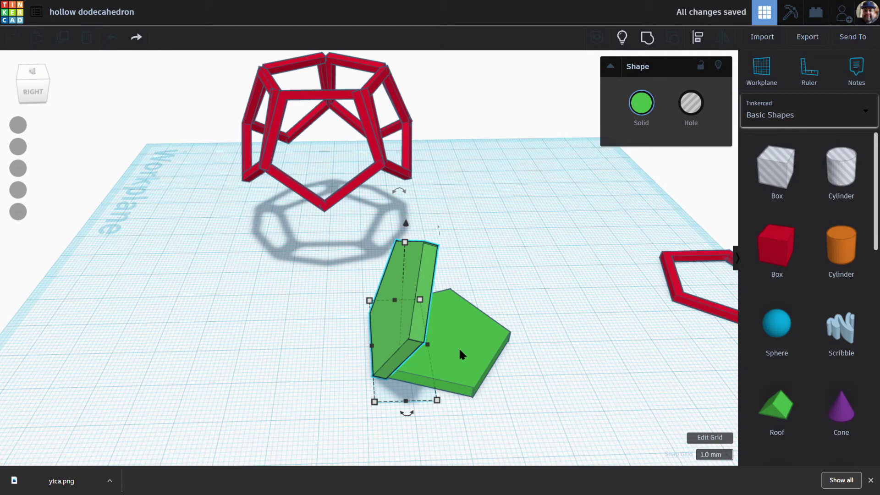
key(m)
click(389, 291)
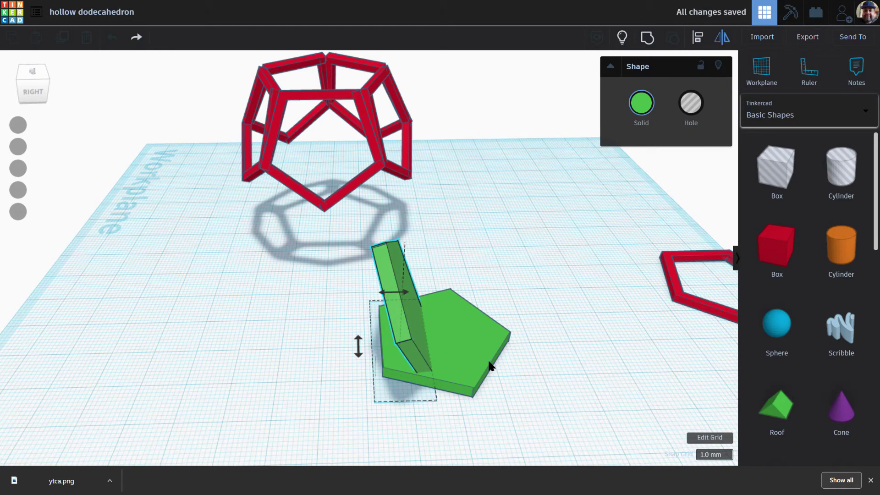
Step: Move the flat green pentagon away from the tilted one and recolor the tilted pentagon red
right_drag(488, 361, 482, 410)
drag(490, 320, 653, 197)
right_drag(443, 325, 412, 304)
click(413, 305)
click(641, 103)
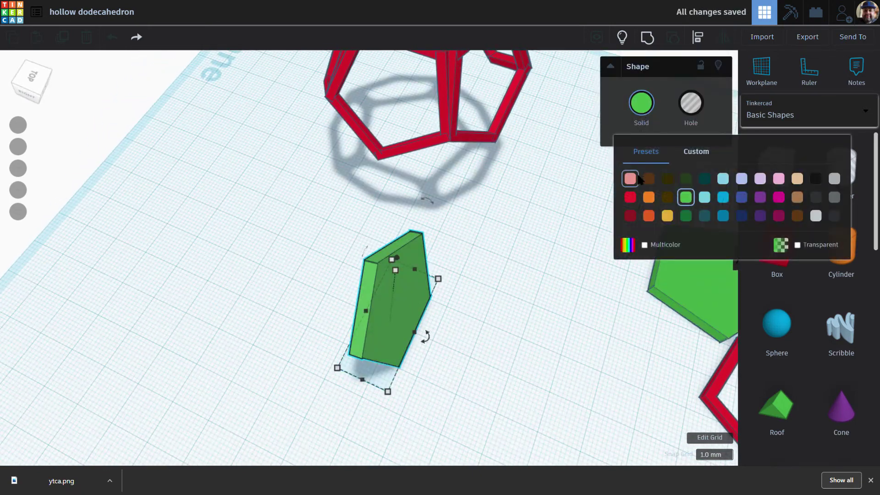
click(630, 197)
Step: Duplicate the tilted red pentagon and rotate the copy 72° about the vertical axis
mouse_move(529, 272)
right_down()
mouse_move(411, 273)
mouse_move(472, 277)
right_up()
key(ctrl+d)
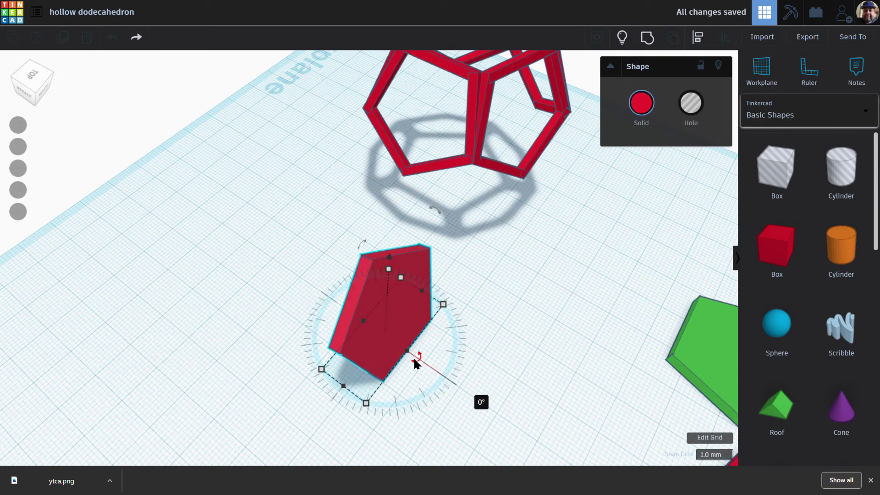
click(487, 401)
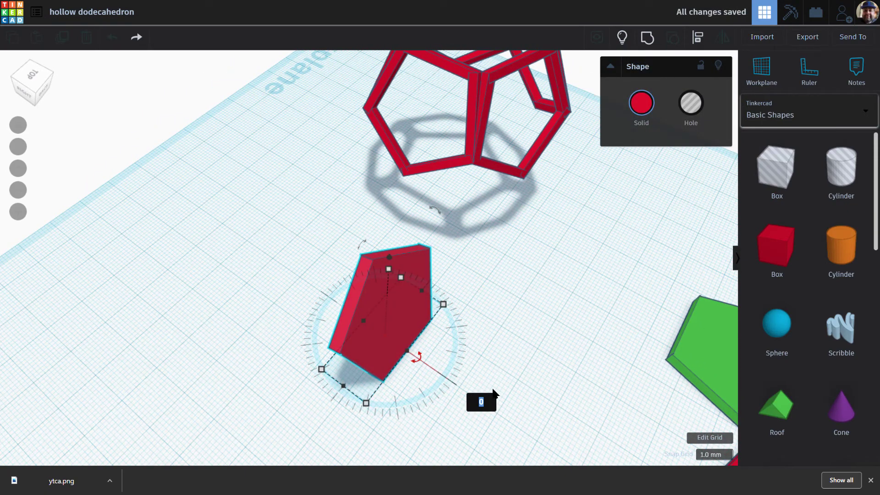
text(72)
key(Return)
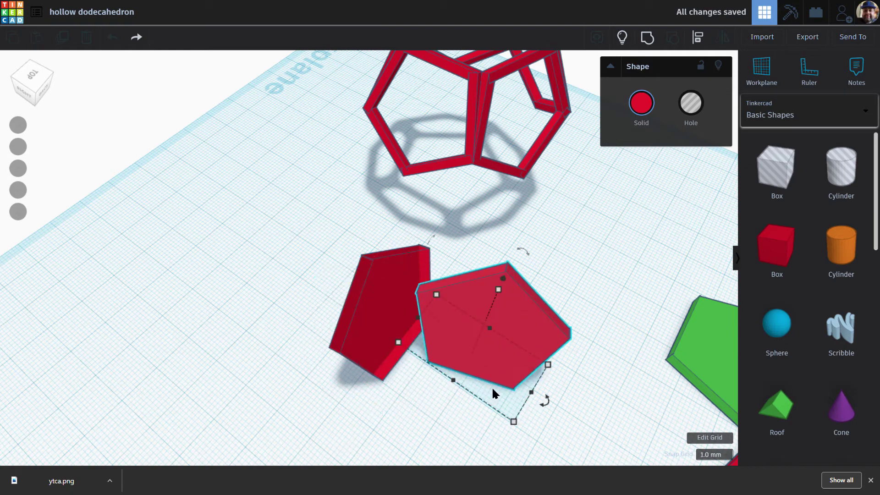
Step: Shift the rotated copy along the workplane until its side edge meets the first red pentagon's side edge
key(Down)
key(Right)
key(Right)
key(Right)
key(Down)
key(Right)
key(Up)
key(Up)
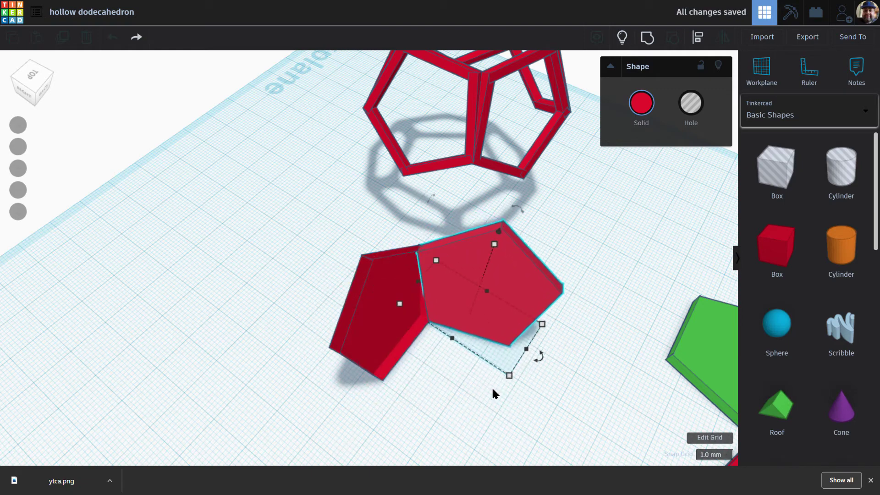
key(Left)
key(Down)
key(Down)
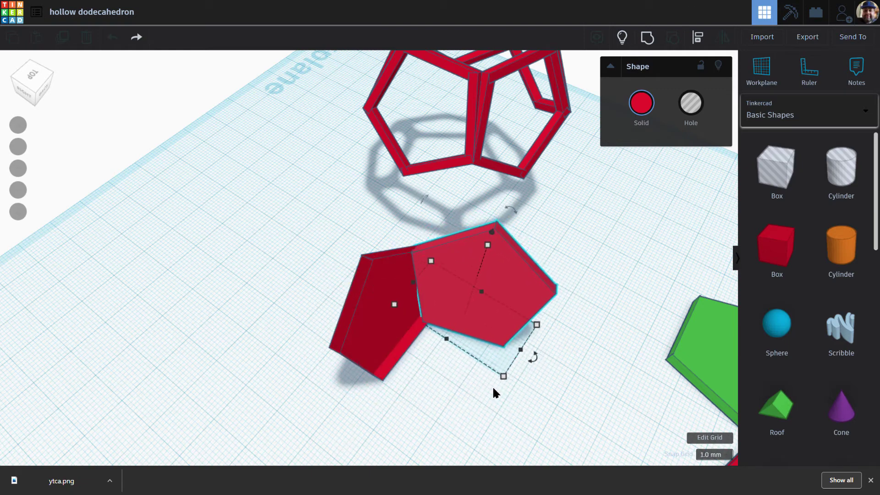
Step: Adjust the copy's position in 1.0 mm steps to close the seam between the two red pentagons
right_drag(237, 408, 304, 324)
scroll(303, 318, up, 3)
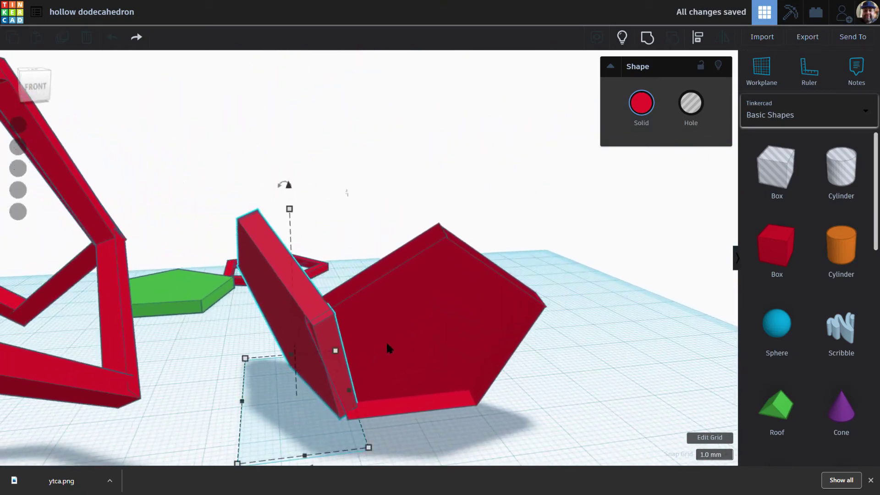
key(Left)
key(Right)
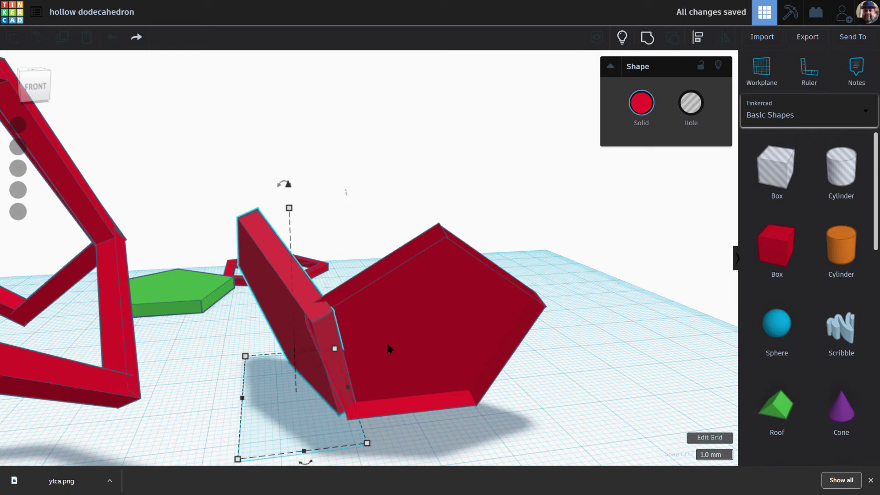
key(Left)
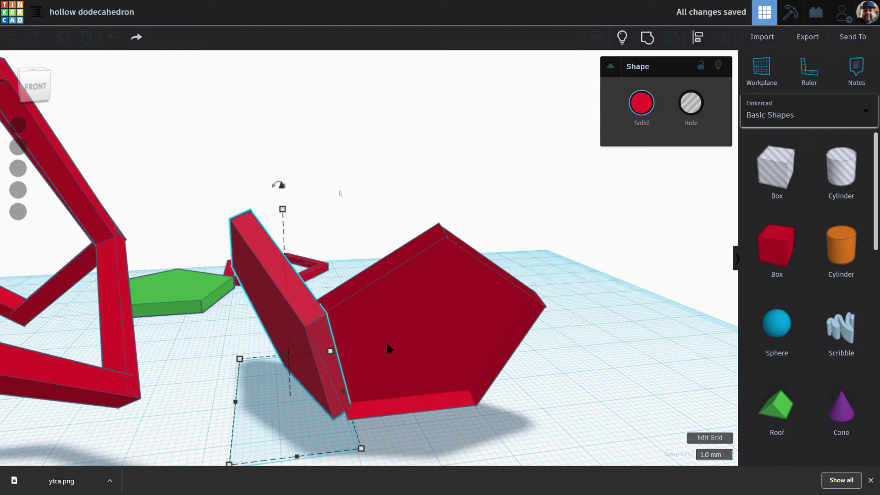
right_drag(386, 341, 326, 342)
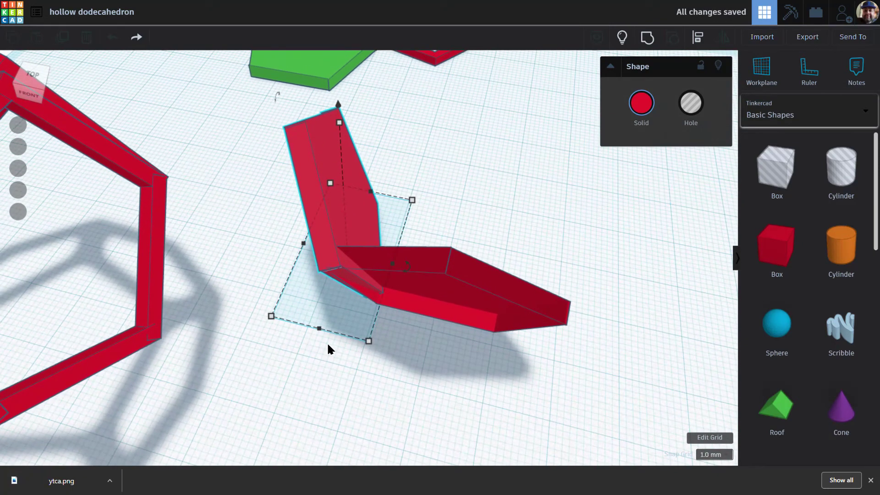
key(Up)
key(Right)
key(Left)
key(Down)
key(Right)
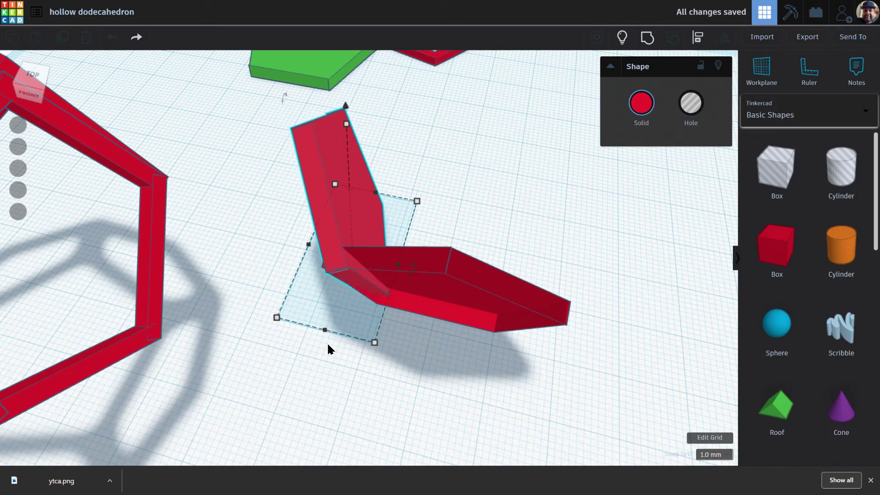
key(Up)
key(Down)
key(Up)
key(Left)
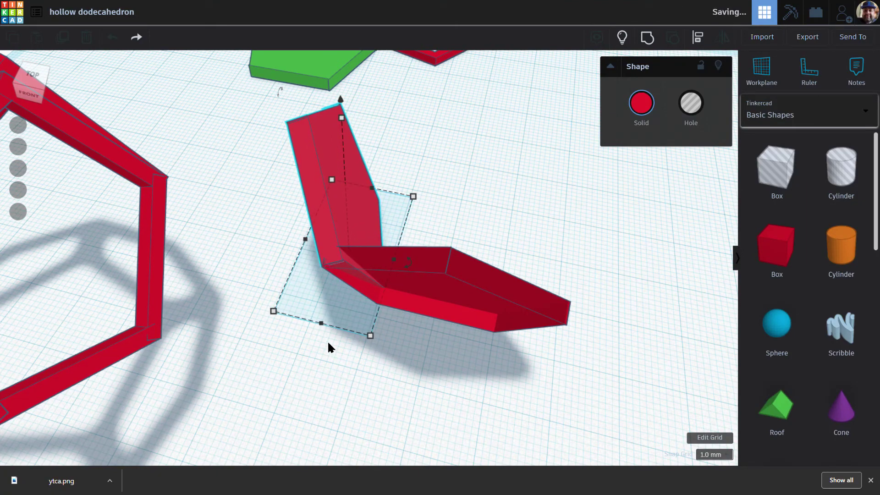
Step: Set the snap grid to 0.1 mm and fine-tune the copy's position against the adjoining pentagon edge
click(714, 454)
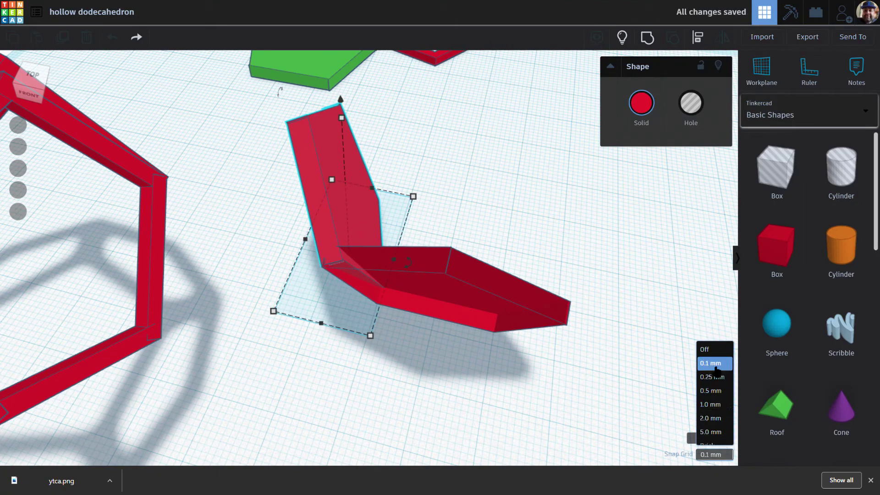
click(712, 362)
key(Down)
key(Down)
key(Down)
key(Down)
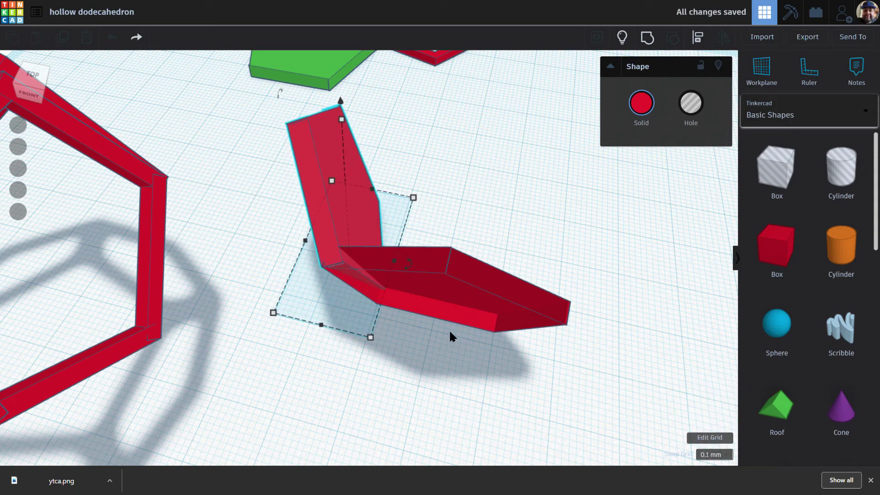
key(Right)
key(Right)
key(Right)
key(Right)
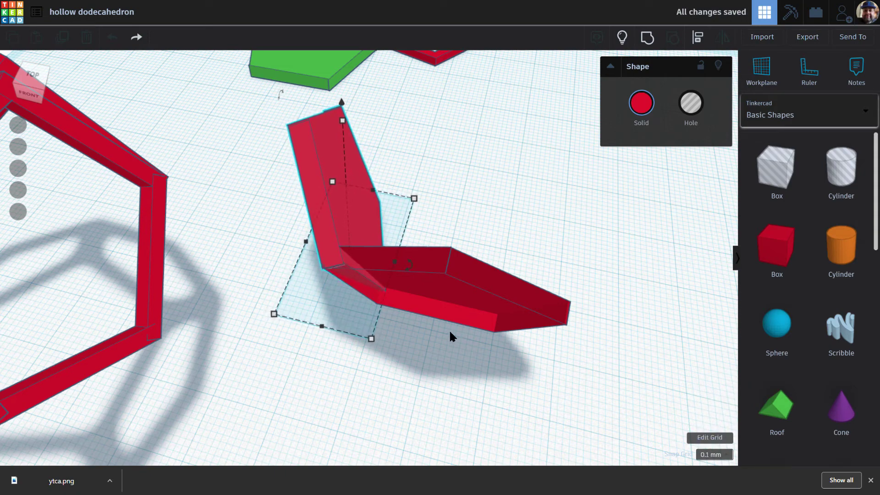
Step: Repeat the rotated duplication three times to complete a ring of five tilted pentagons
right_drag(450, 336, 355, 254)
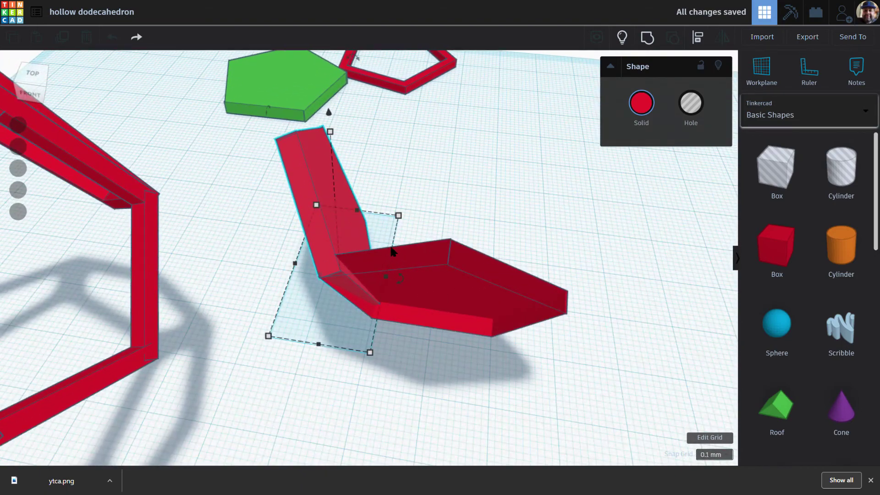
key(ctrl+d)
key(ctrl+d)
key(ctrl+d)
Step: Select the five tilted pentagons and group them into one shape
right_drag(514, 289, 483, 275)
scroll(483, 275, down, 5)
right_drag(532, 289, 392, 275)
drag(280, 271, 537, 426)
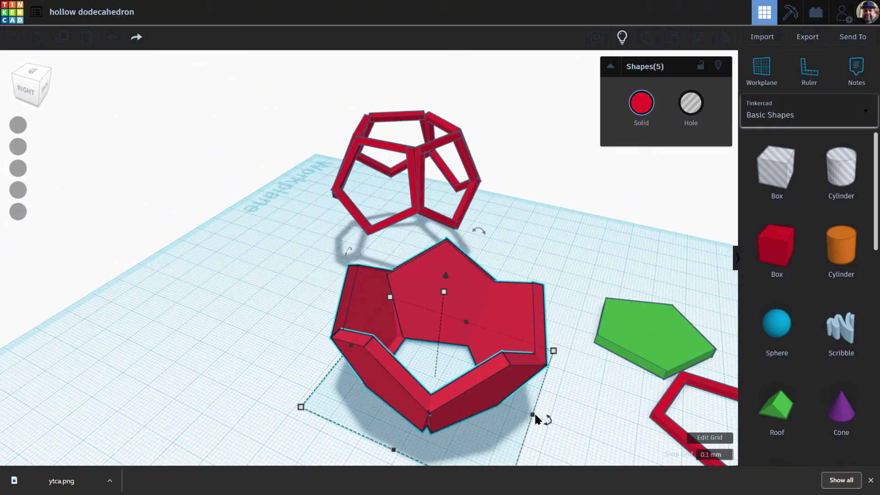
key(ctrl+g)
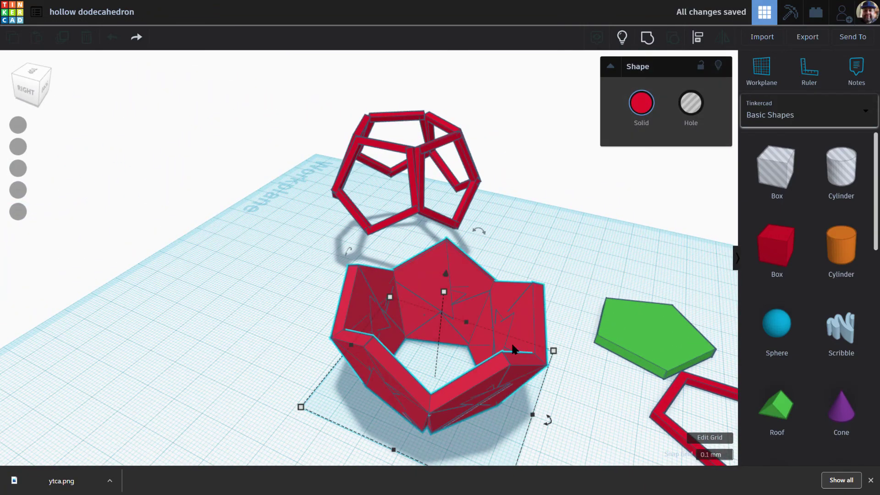
Step: Move the grouped pentagon ring beneath the hollow bar frame
drag(250, 260, 560, 425)
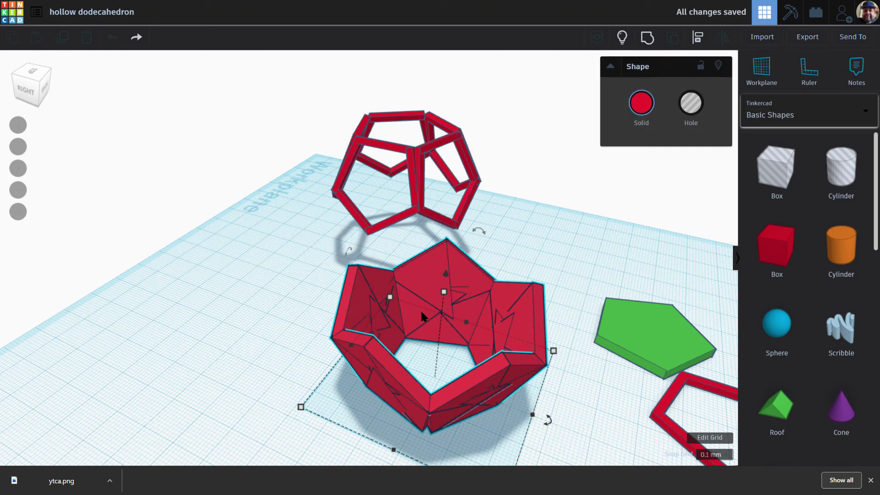
drag(421, 312, 325, 306)
drag(371, 343, 451, 297)
Step: Rotate the solid pentagon ring 36° about its vertical axis
mouse_move(496, 297)
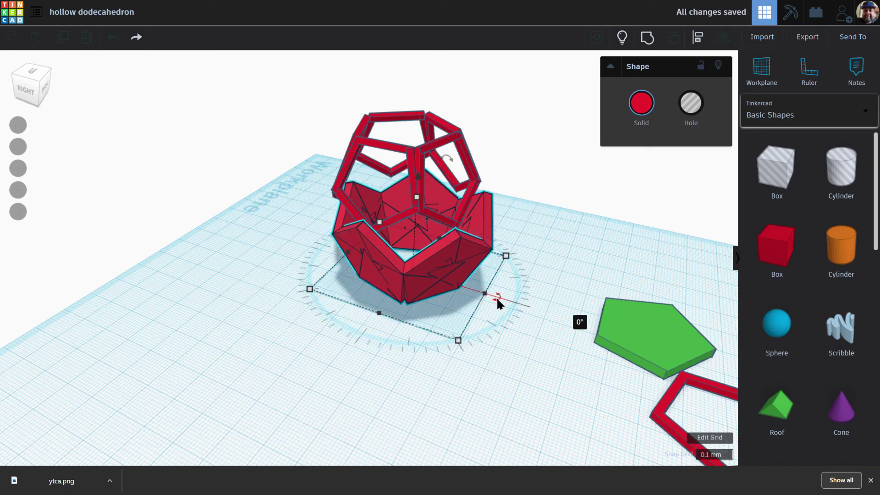
click(584, 323)
text(3)
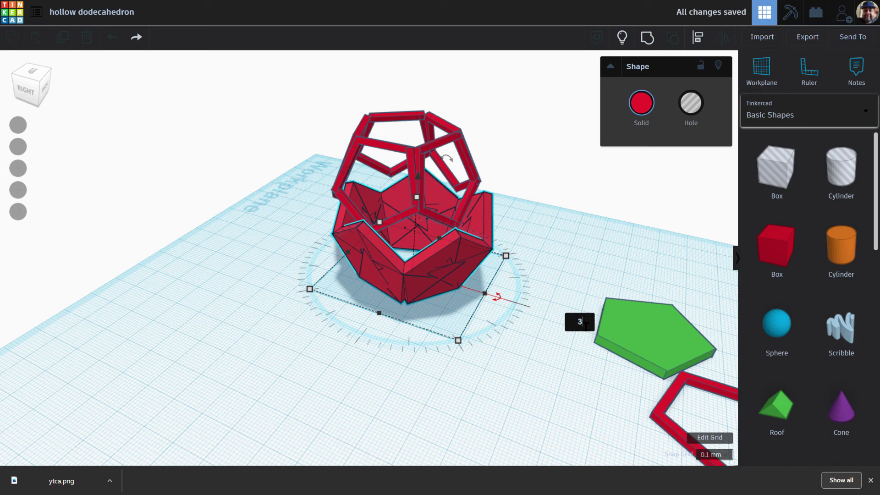
text(6)
key(Return)
Step: Align the solid ring and the hollow frame on their centers along both horizontal axes
right_drag(440, 183, 335, 179)
shift+click(472, 237)
key(l)
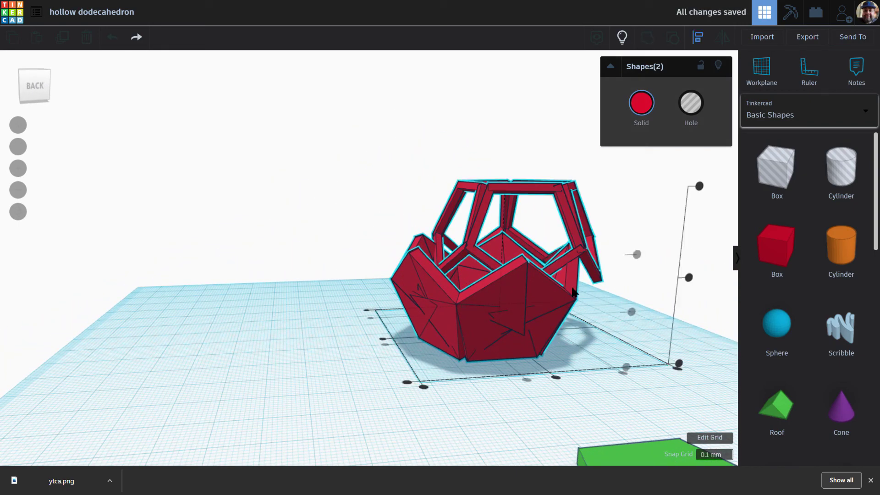
click(553, 378)
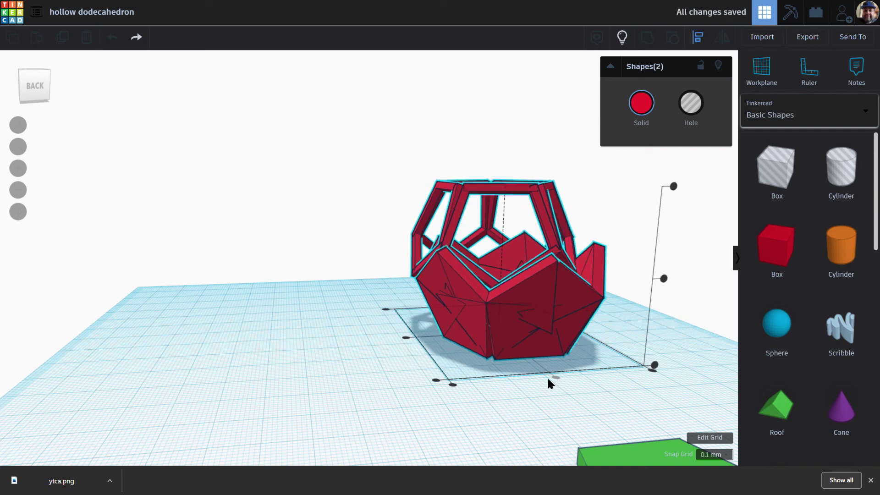
click(406, 336)
click(361, 346)
Step: Rotate the hollow frame about its vertical axis so its lower zigzag edges fit the rim of the solid ring
right_drag(475, 284, 458, 351)
right_drag(537, 360, 564, 359)
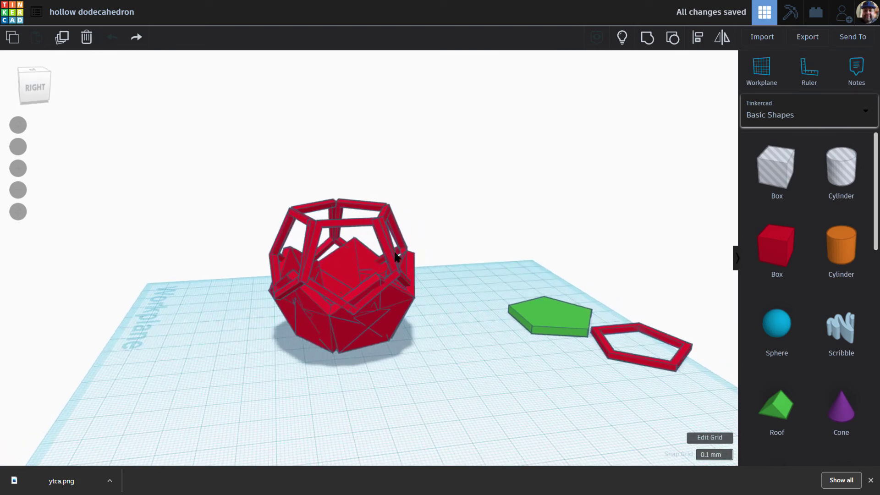
click(395, 253)
scroll(422, 287, up, 3)
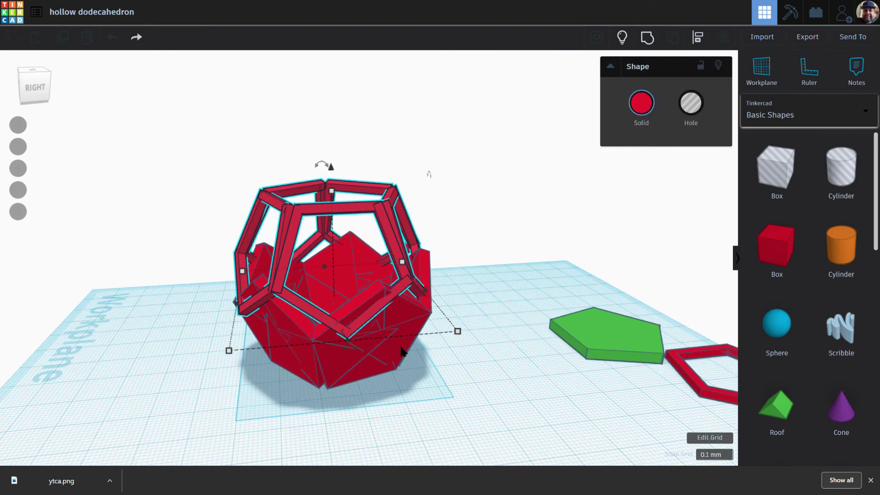
click(348, 344)
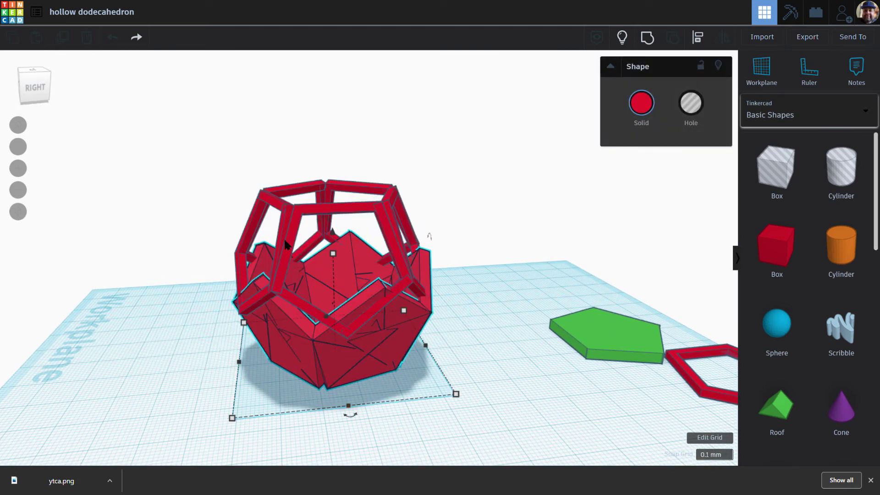
click(347, 339)
drag(352, 344, 276, 425)
click(204, 364)
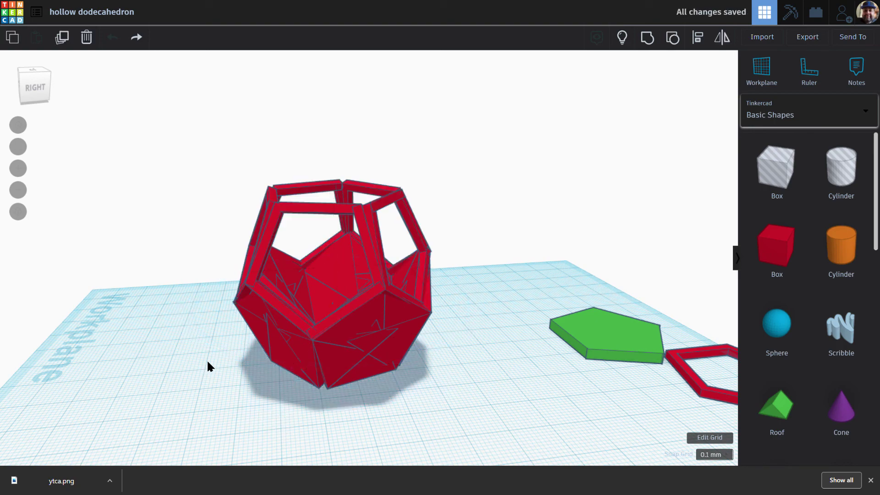
Step: Select the hollow frame and solid ring together and recolor both light gray
drag(204, 166, 427, 352)
click(644, 103)
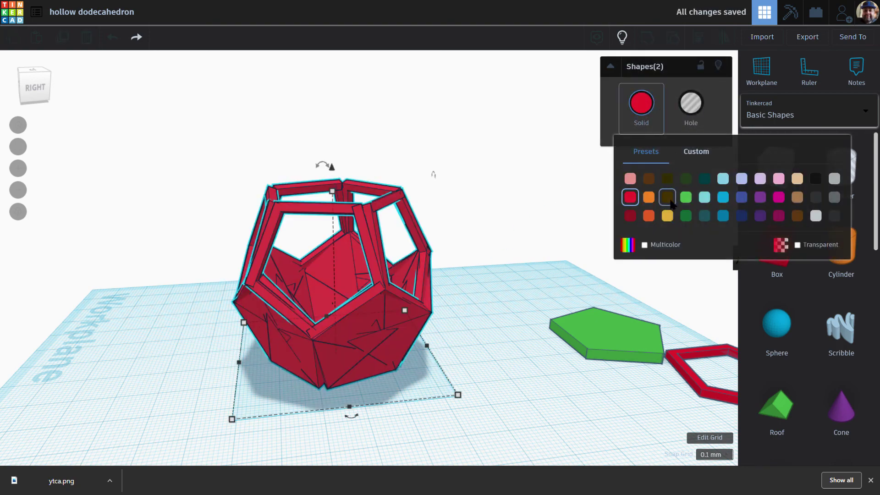
click(815, 217)
click(472, 316)
Step: Inspect the combined gray dodecahedron from several sides and distances
right_drag(471, 316, 446, 331)
scroll(492, 310, down, 5)
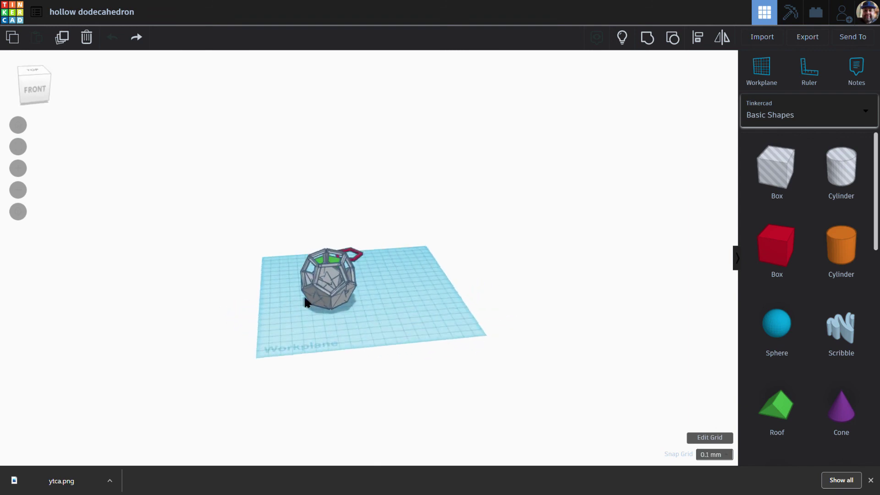
scroll(270, 290, up, 5)
scroll(270, 291, up, 3)
middle_drag(260, 299, 365, 314)
right_drag(266, 326, 427, 340)
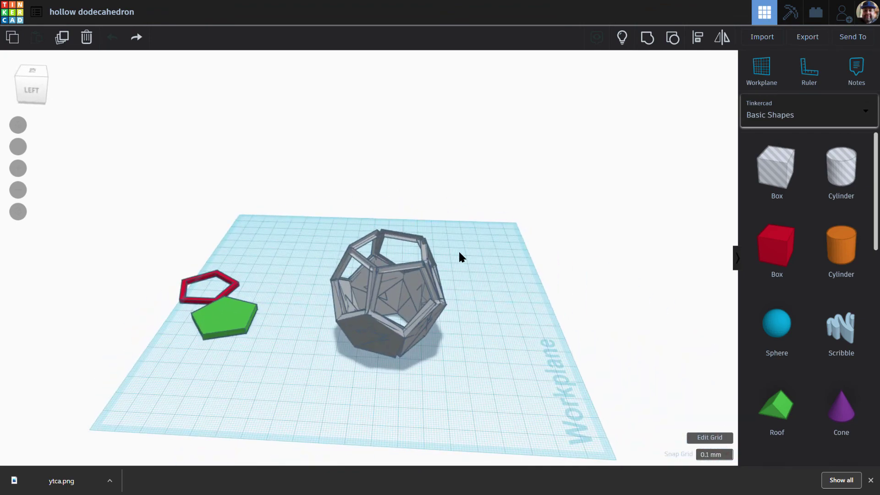
right_drag(459, 250, 451, 236)
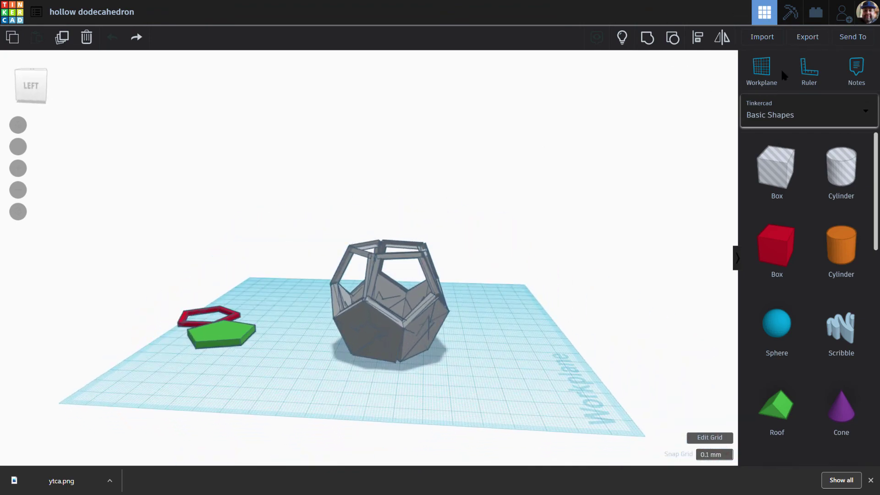